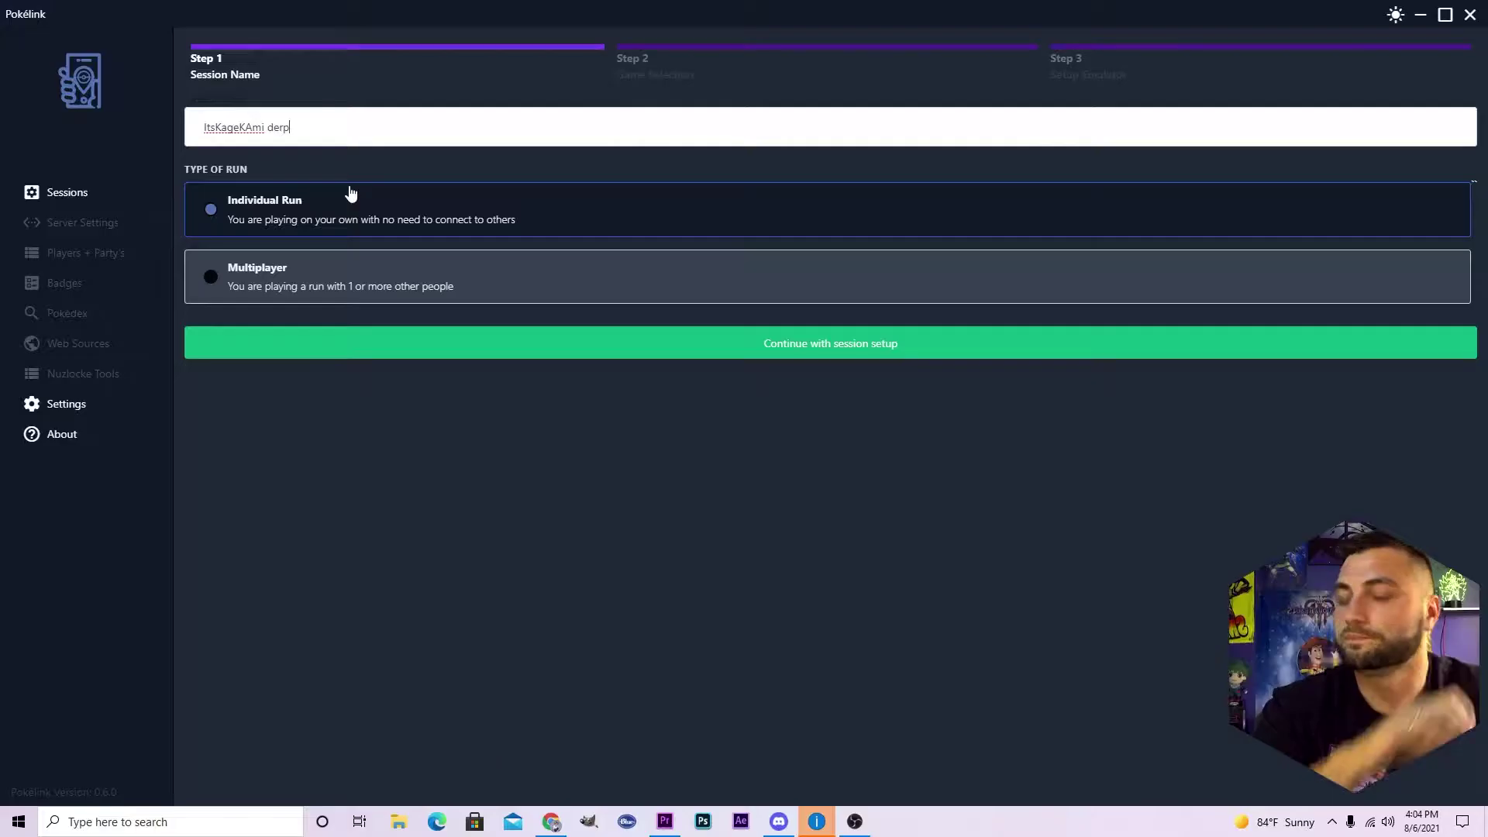
Step: Continue the individual-run session setup and choose automatic party management
left_click(410, 343)
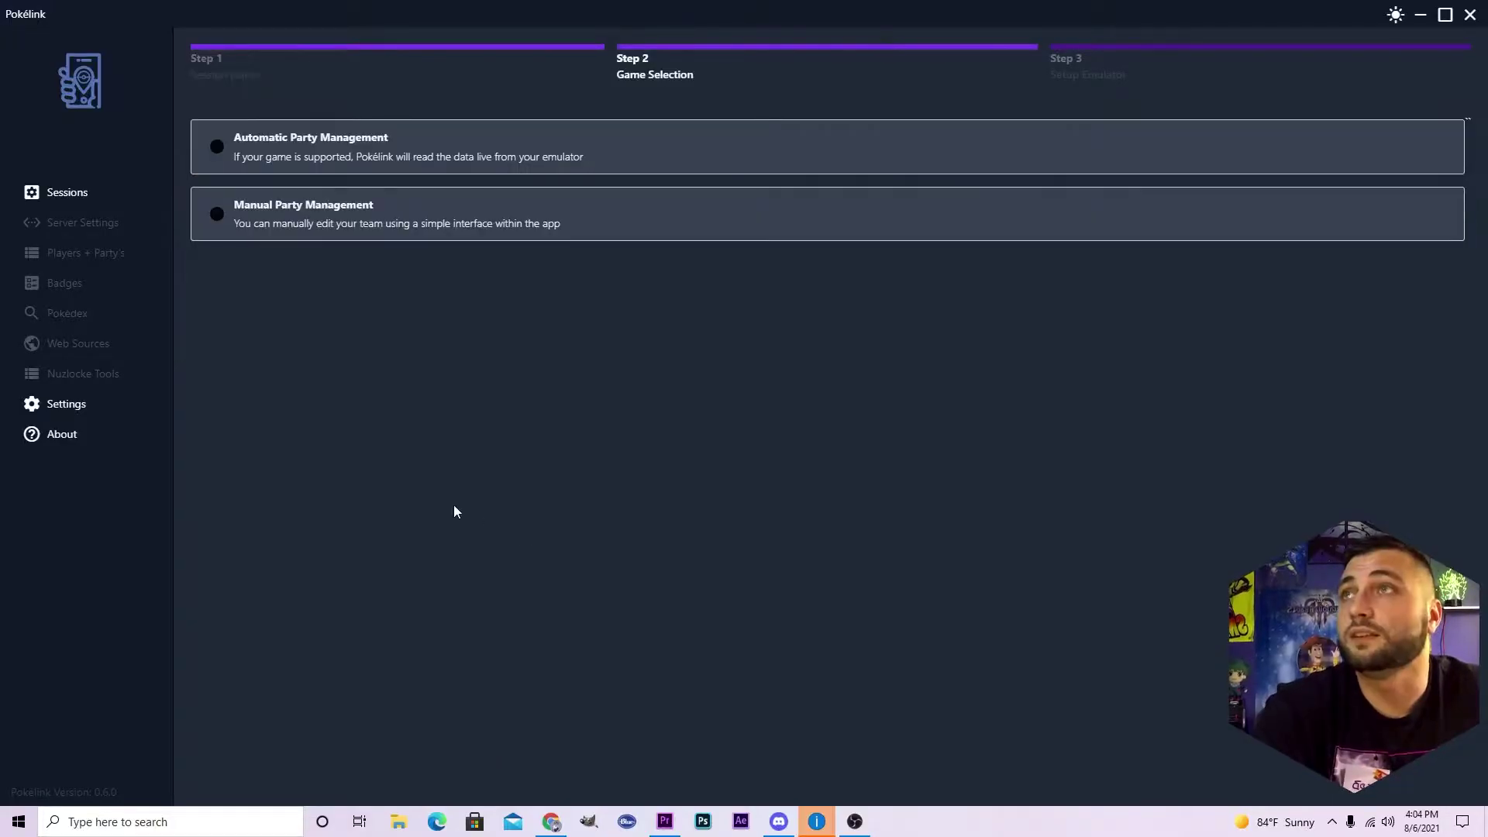
left_click(493, 210)
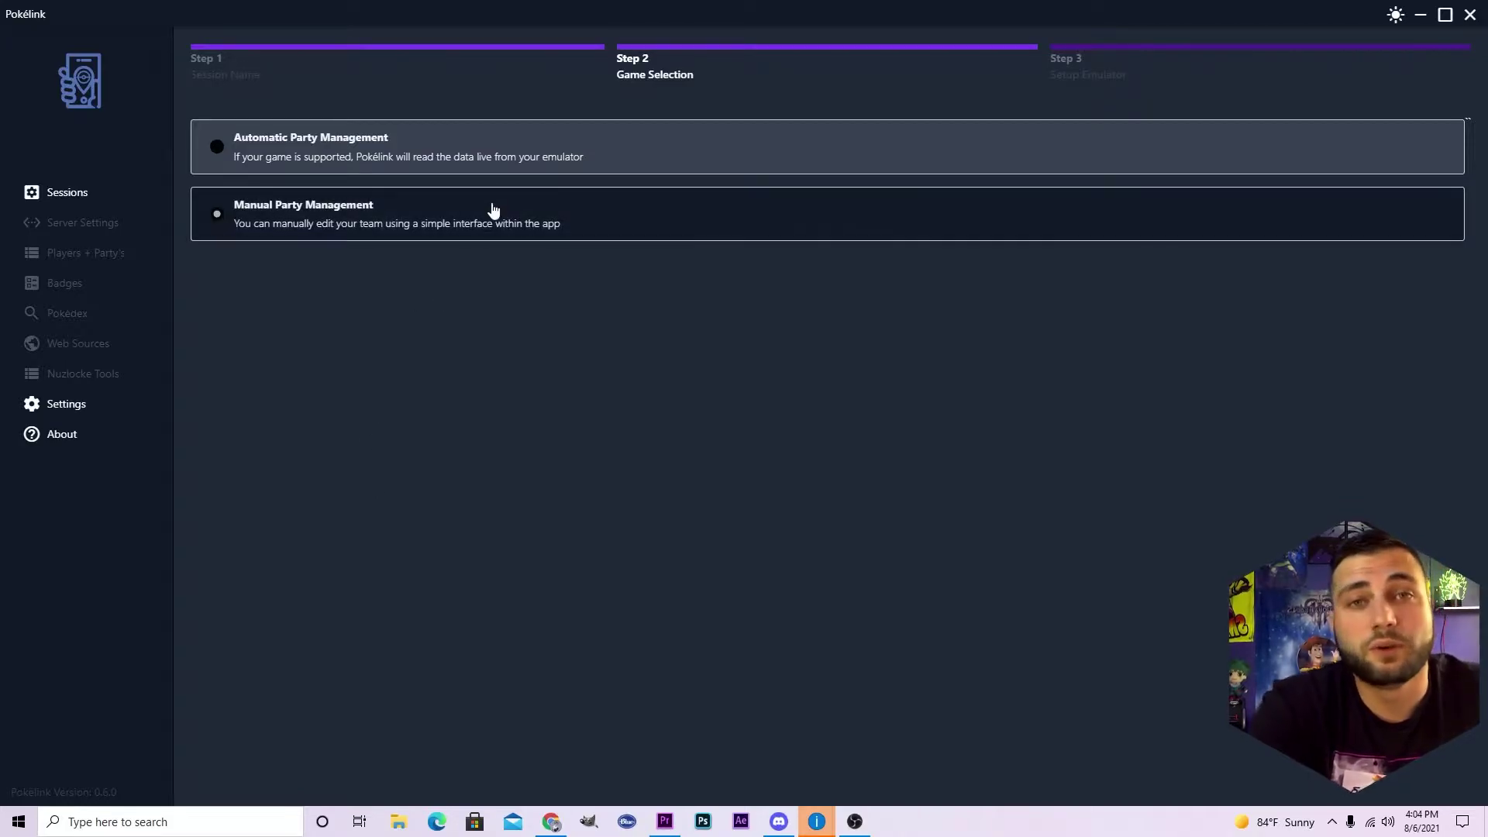
left_click(505, 140)
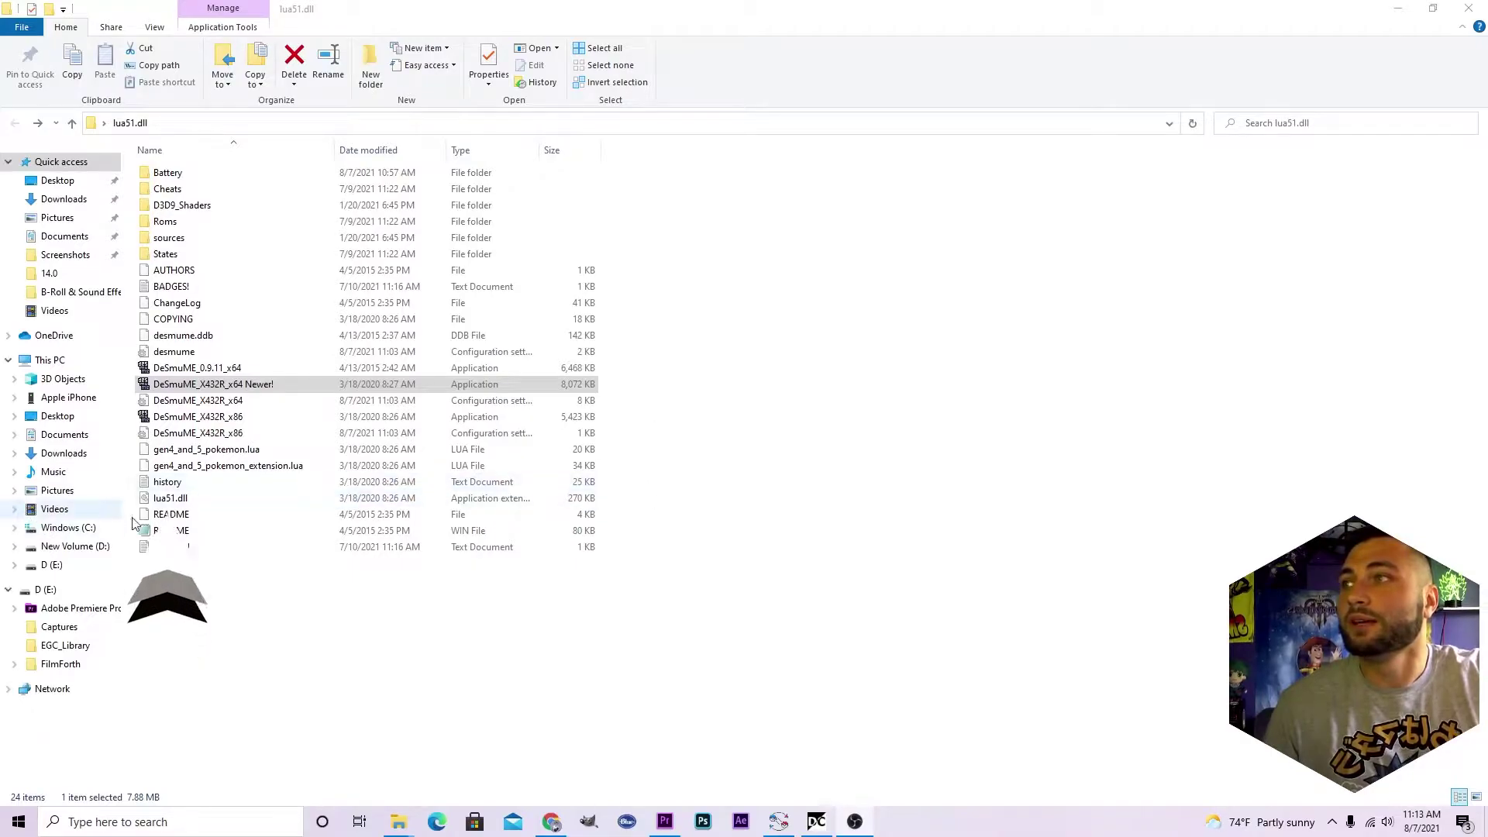
left_click_drag(167, 498, 232, 500)
left_click_drag(721, 495, 616, 504)
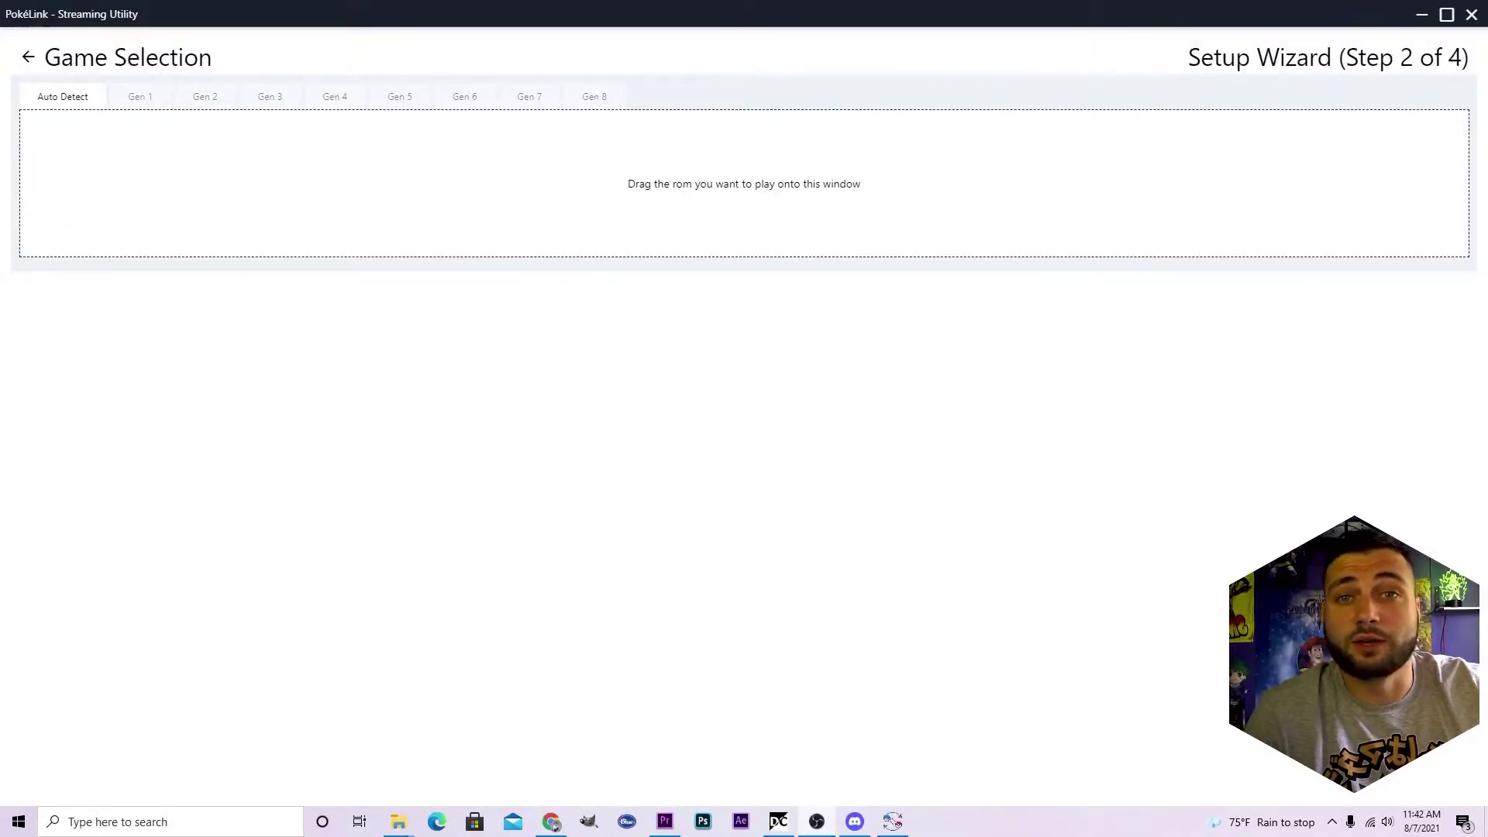
Step: Load the Pokémon Black Version .nds ROM for automatic game detection and keep automatic party management enabled
left_click_drag(1487, 419, 581, 234)
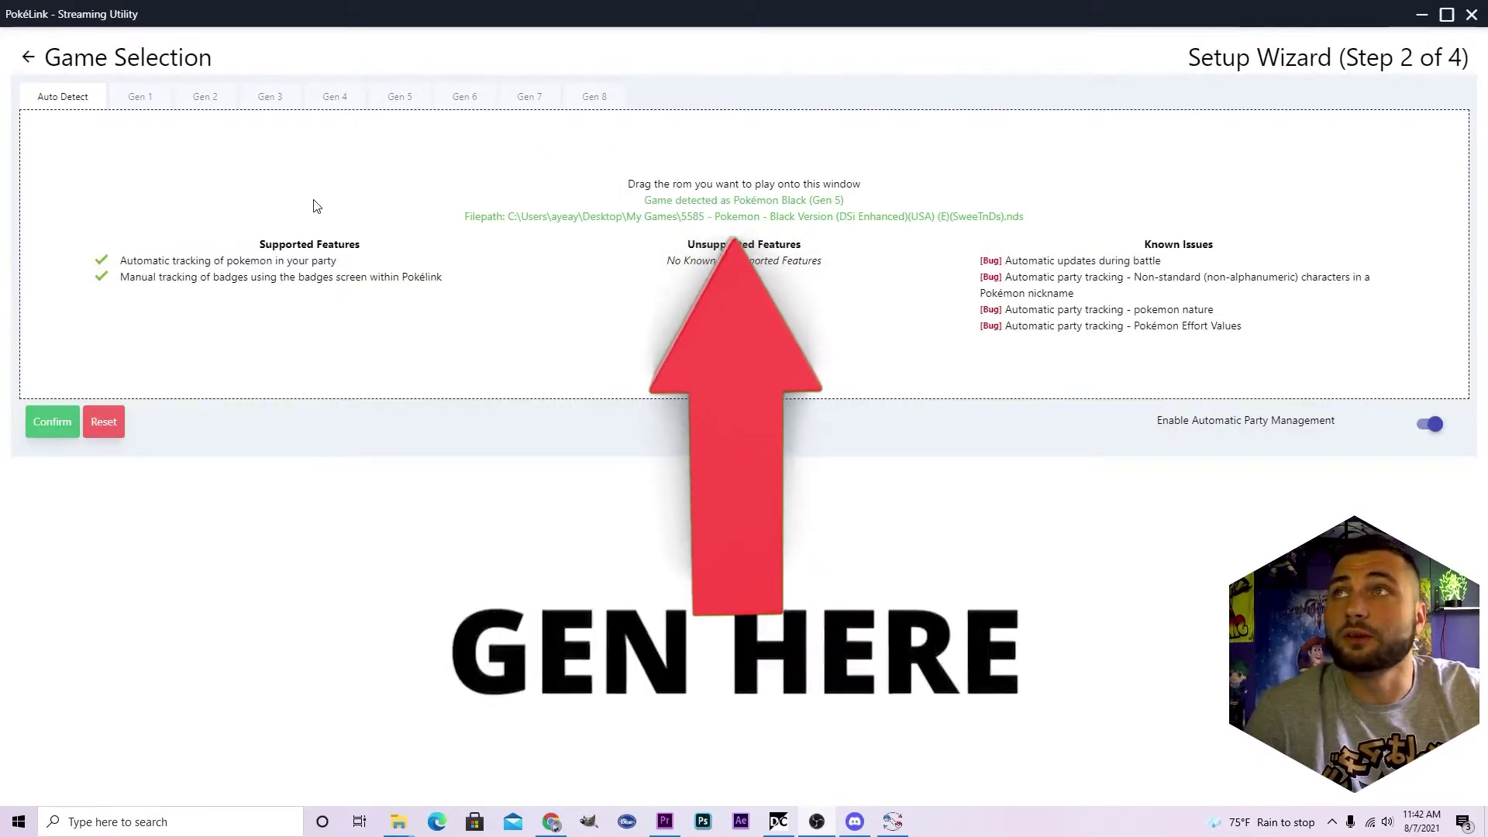
left_click_drag(498, 176, 897, 253)
left_click(897, 253)
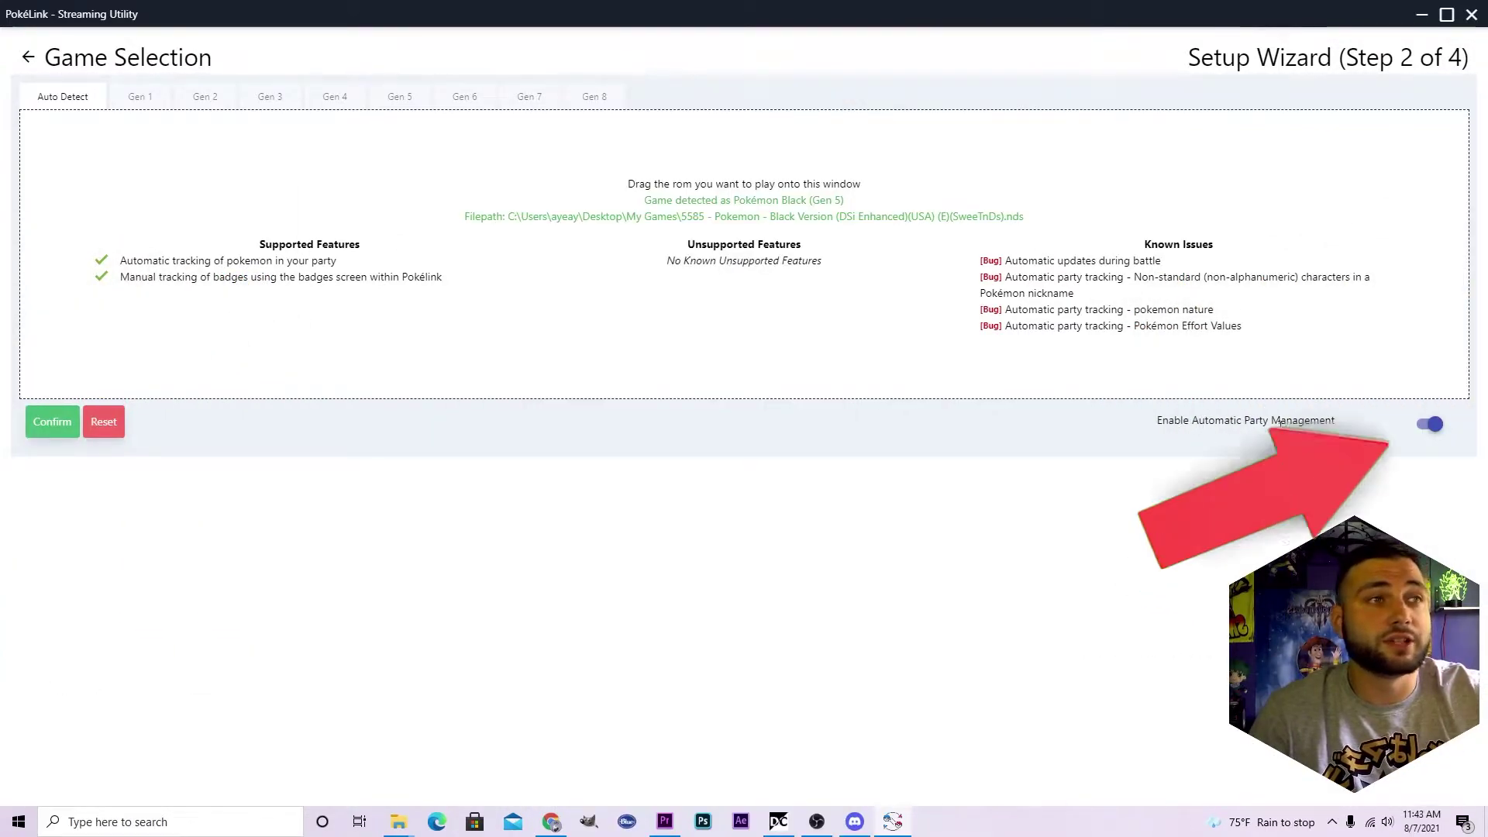
left_click(1433, 426)
left_click(1433, 427)
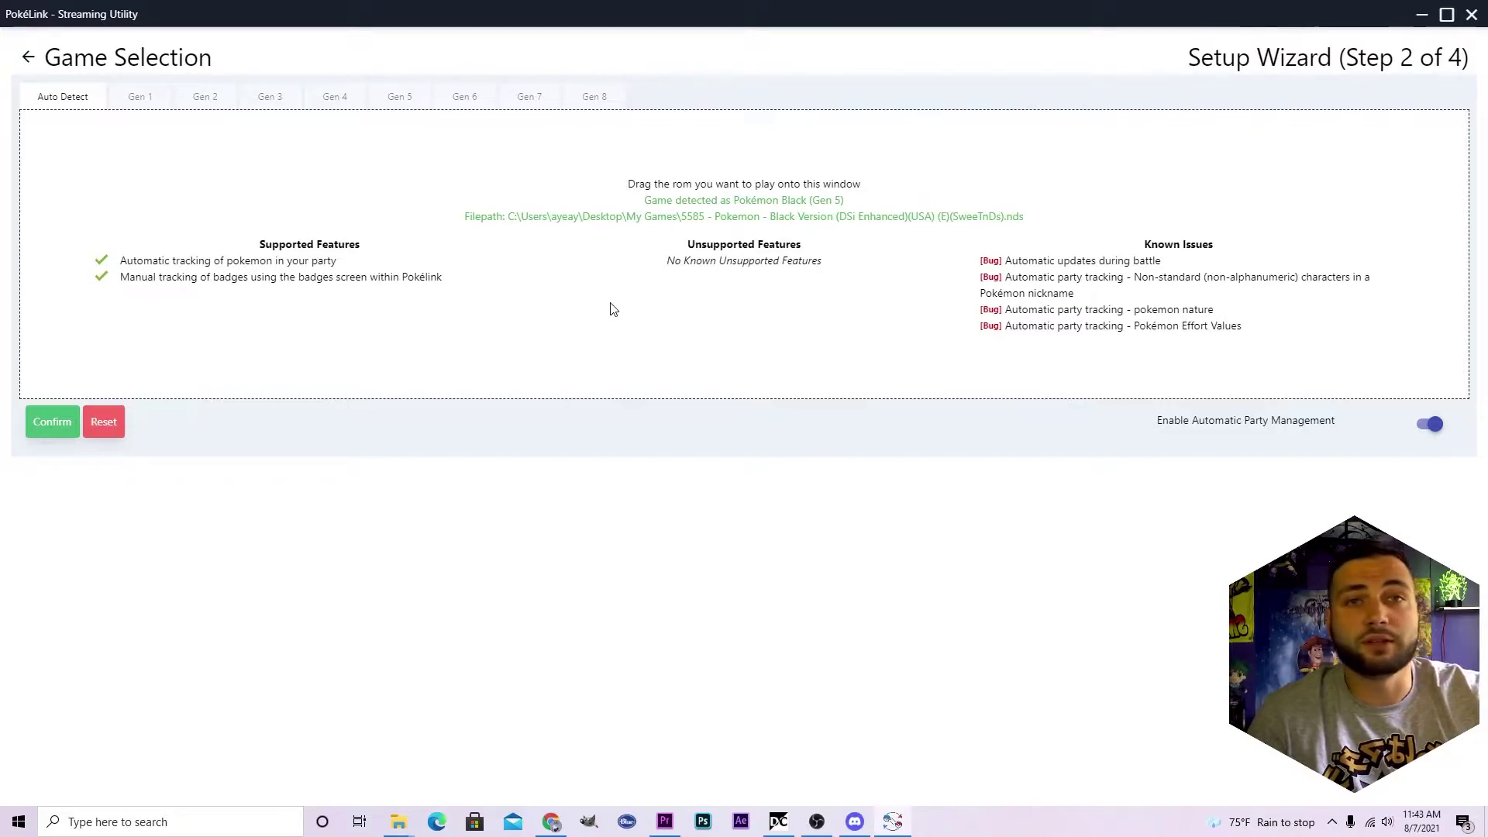
Step: Look through the supported game lists from Gen 1 to Gen 8 in the game selection
left_click(167, 104)
left_click(225, 103)
left_click(286, 103)
left_click(338, 109)
left_click(402, 107)
left_click(467, 105)
left_click(531, 104)
left_click(594, 106)
left_click(397, 106)
left_click(335, 107)
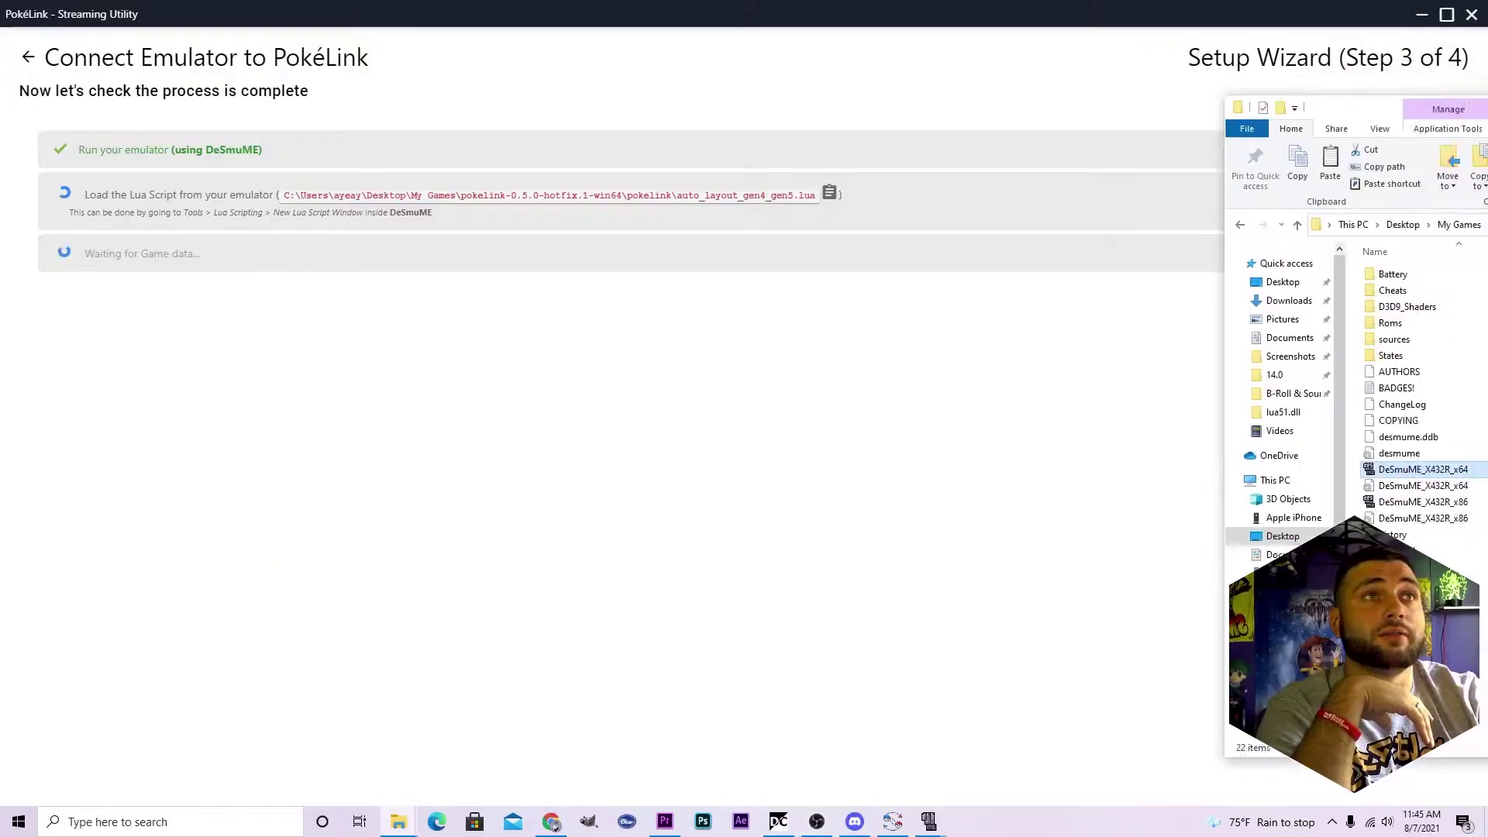
Step: Move the Better Desmume folder window out of the way and bring the running DeSmuME emulator to the front
left_click_drag(1318, 107, 979, 101)
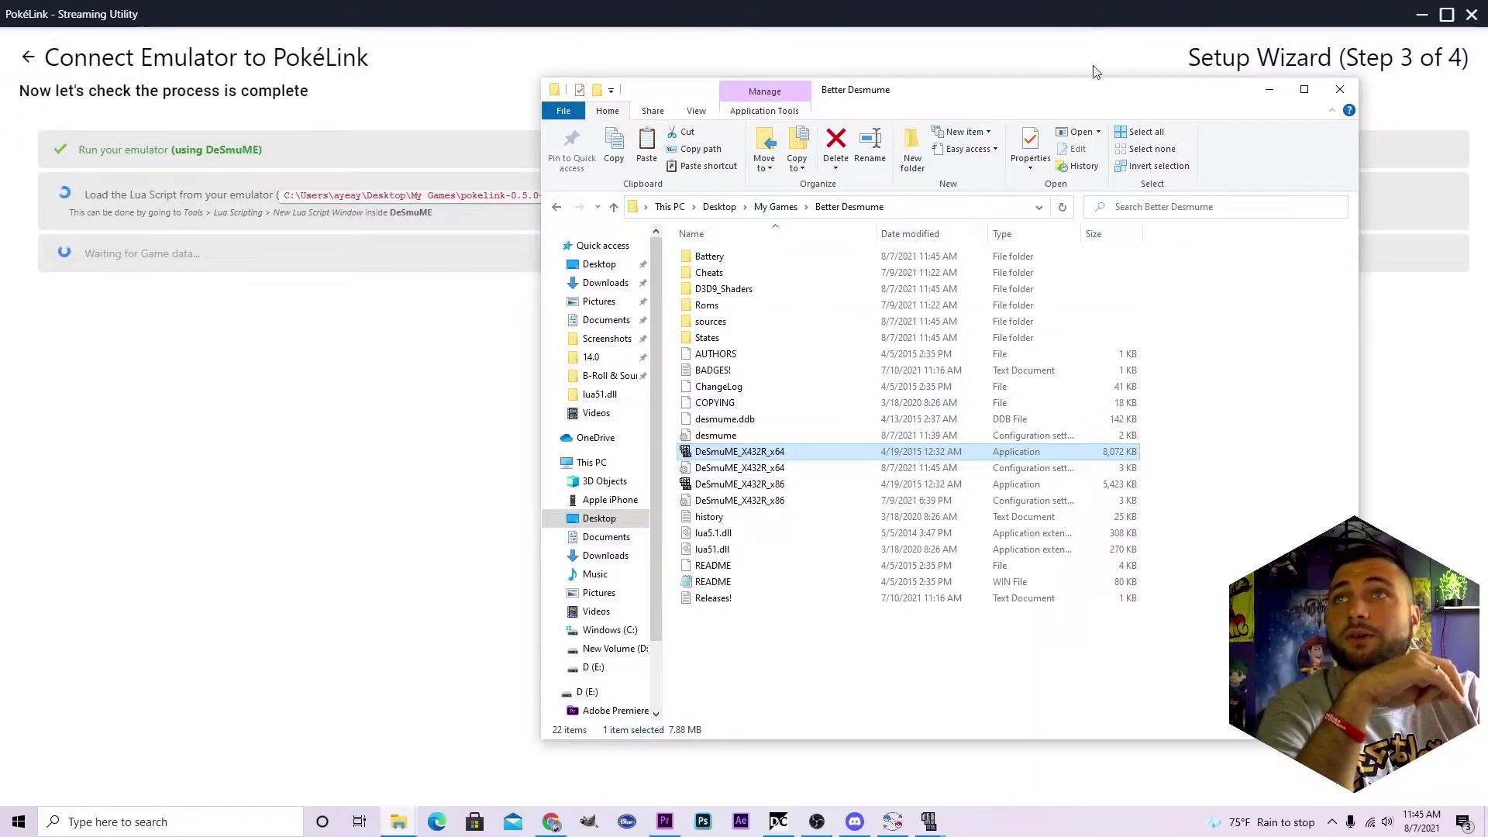
left_click_drag(1210, 99, 1283, 100)
left_click(325, 269)
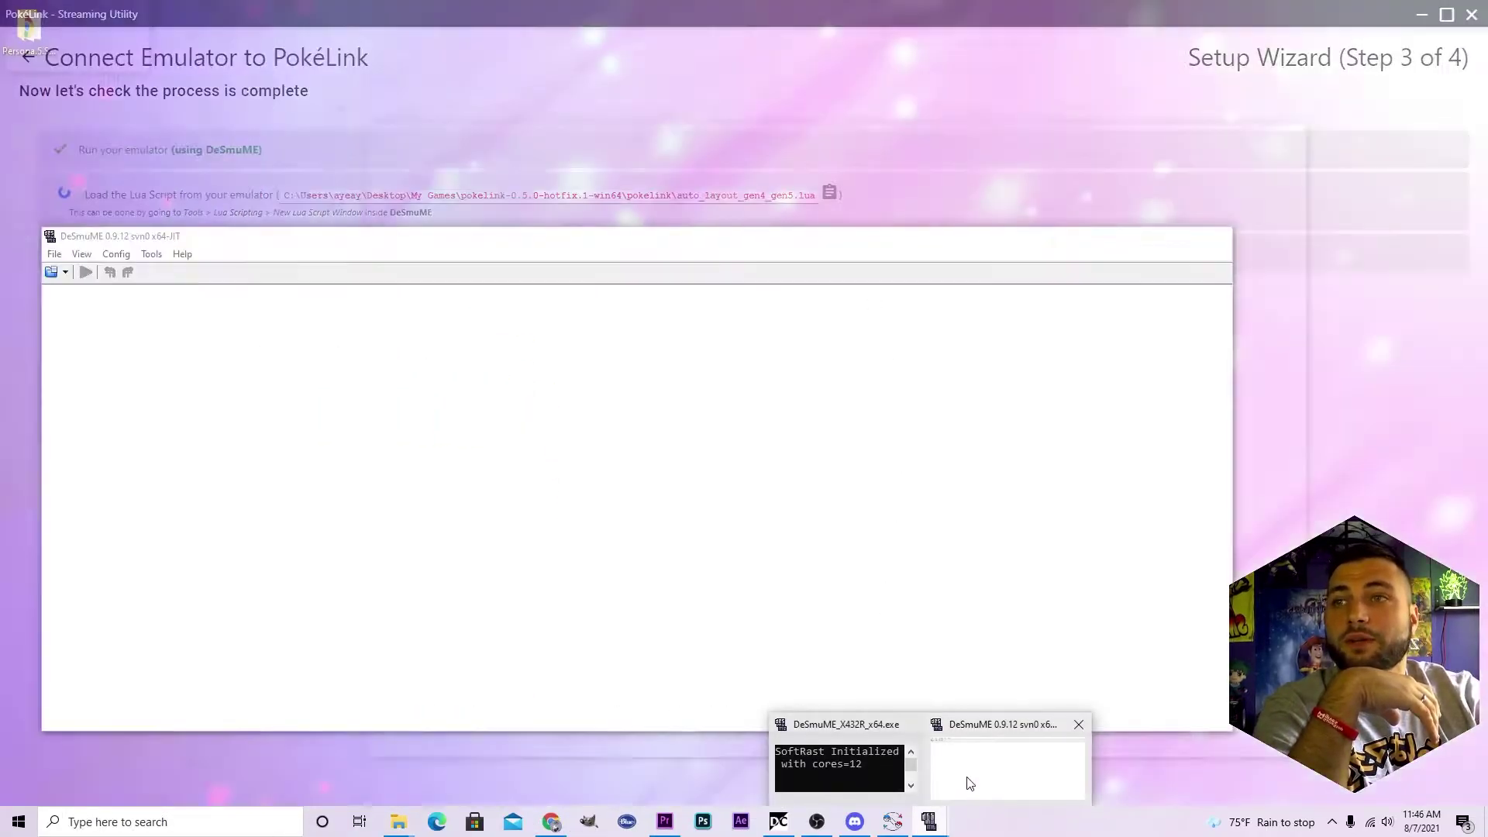
left_click(967, 784)
left_click_drag(731, 242, 818, 257)
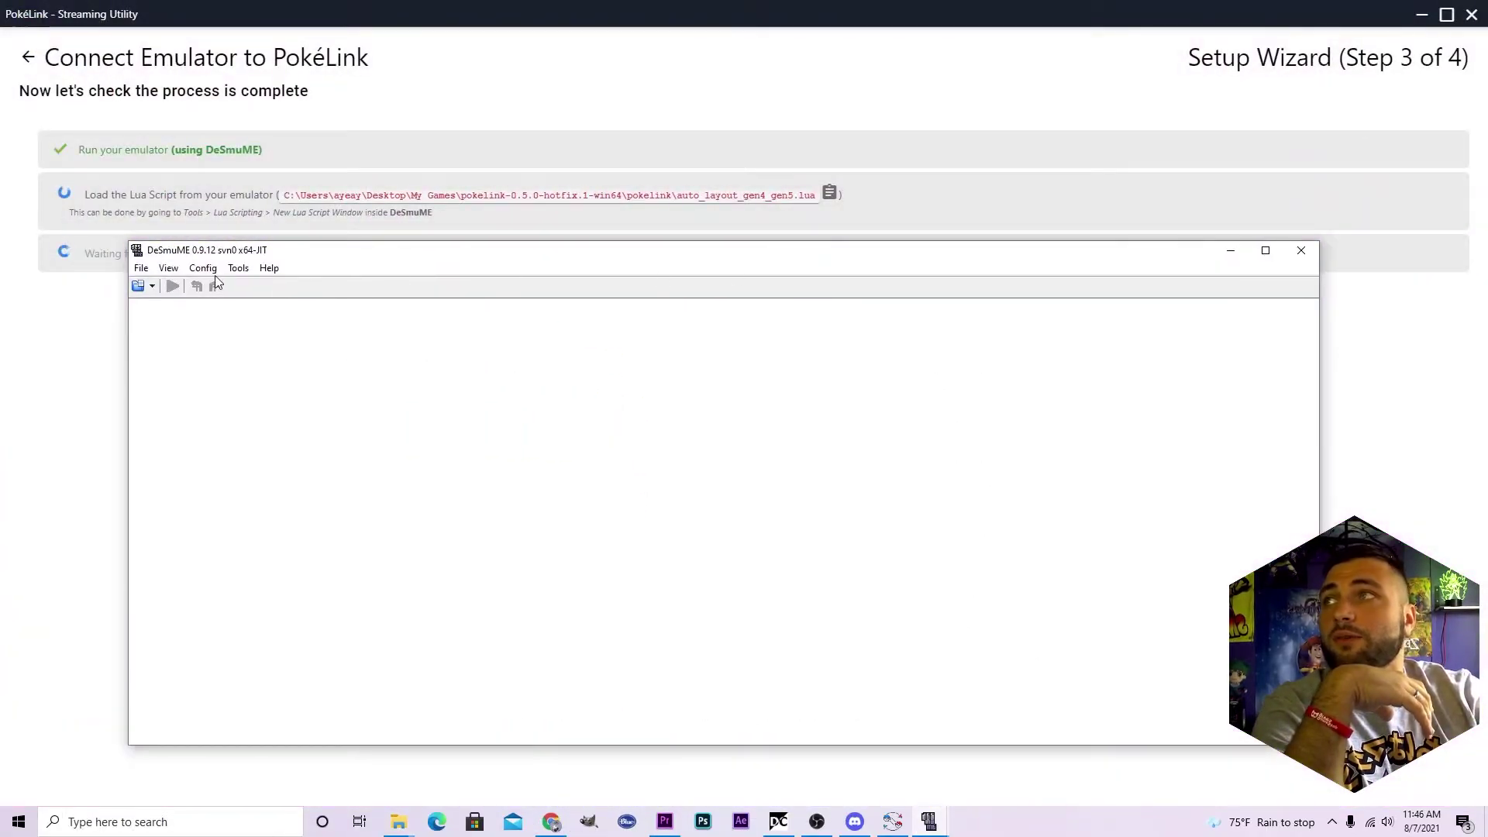
Step: Open a new Lua script window in DeSmuME
left_click(238, 267)
mouse_move(269, 267)
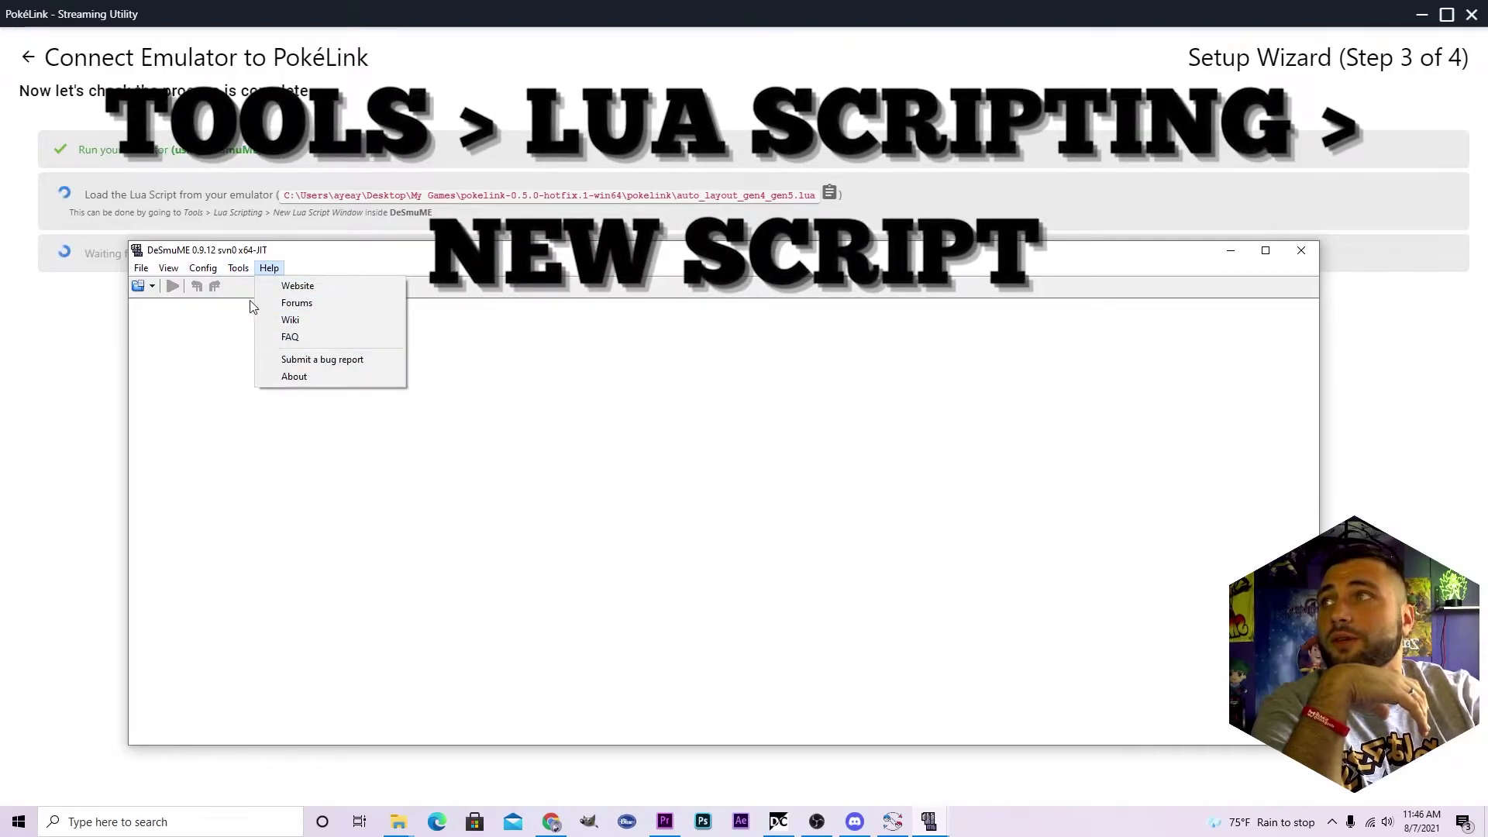
mouse_move(266, 630)
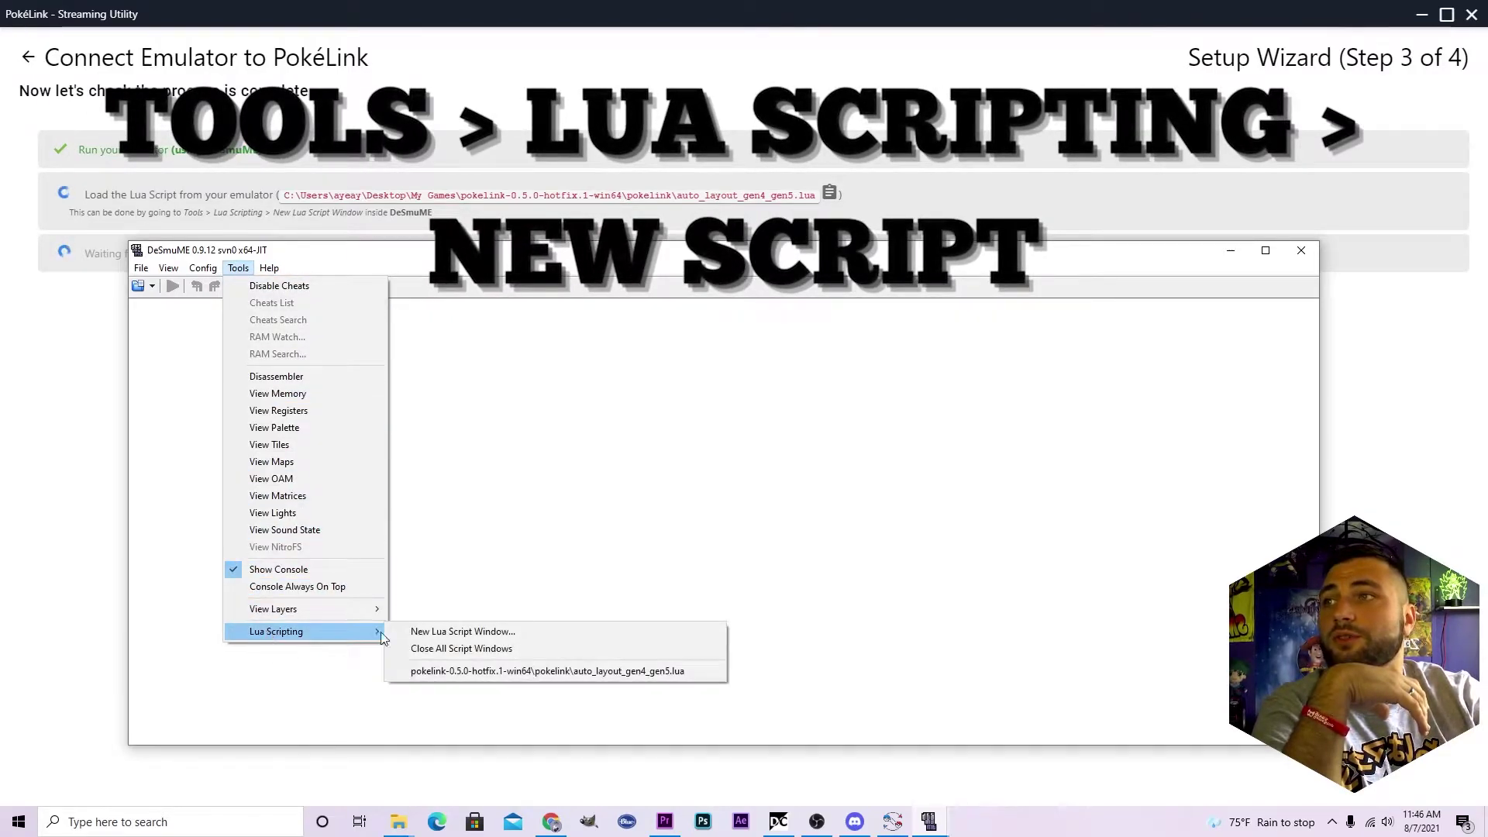
left_click(446, 632)
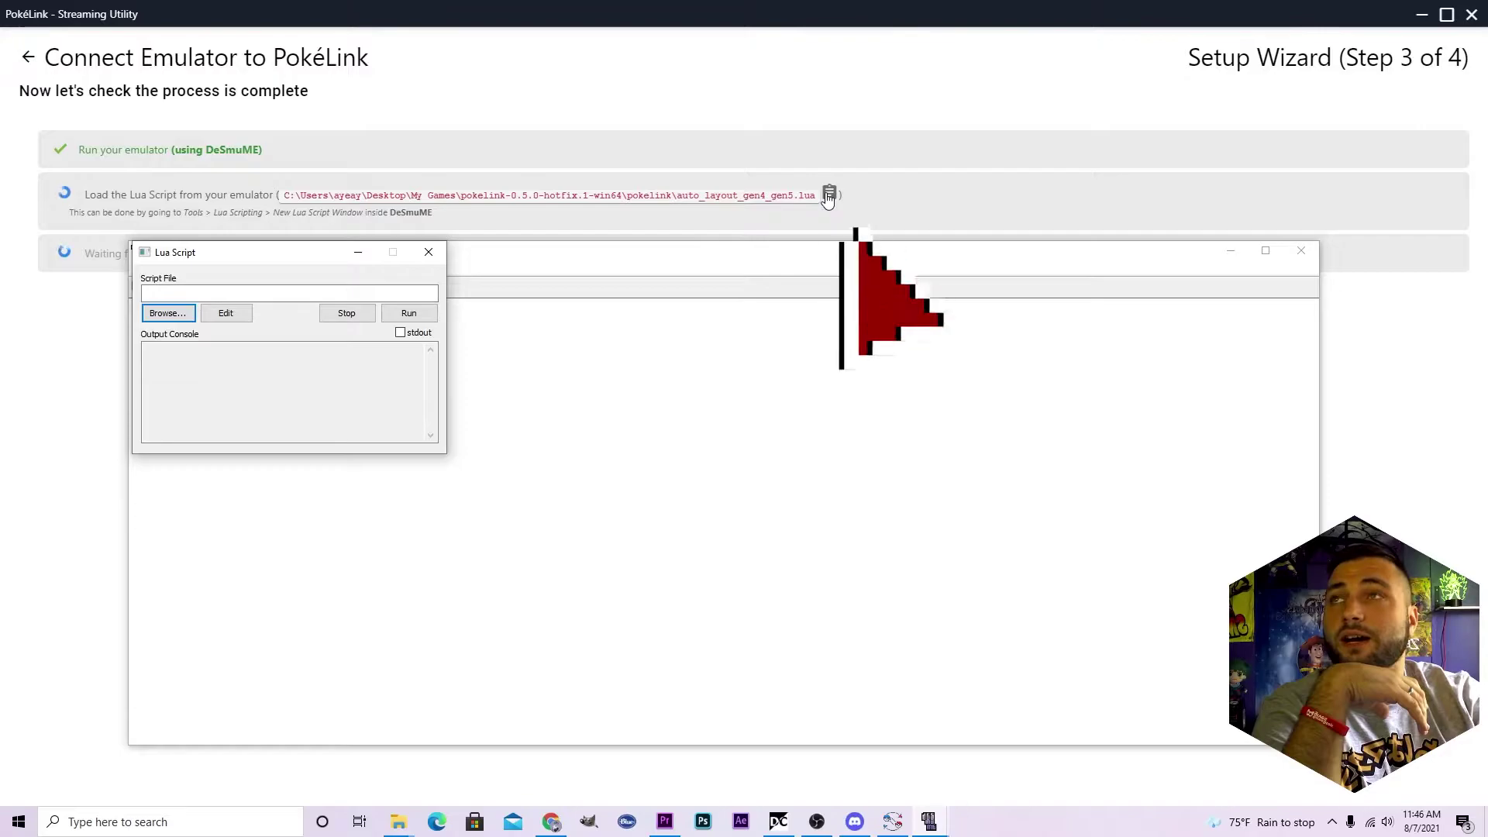
Step: Copy the Lua script path from the setup wizard and load auto_layout_gen4_gen5.lua in DeSmuME's script window
left_click(828, 196)
key("alt+Tab")
right_click(199, 292)
left_click(247, 357)
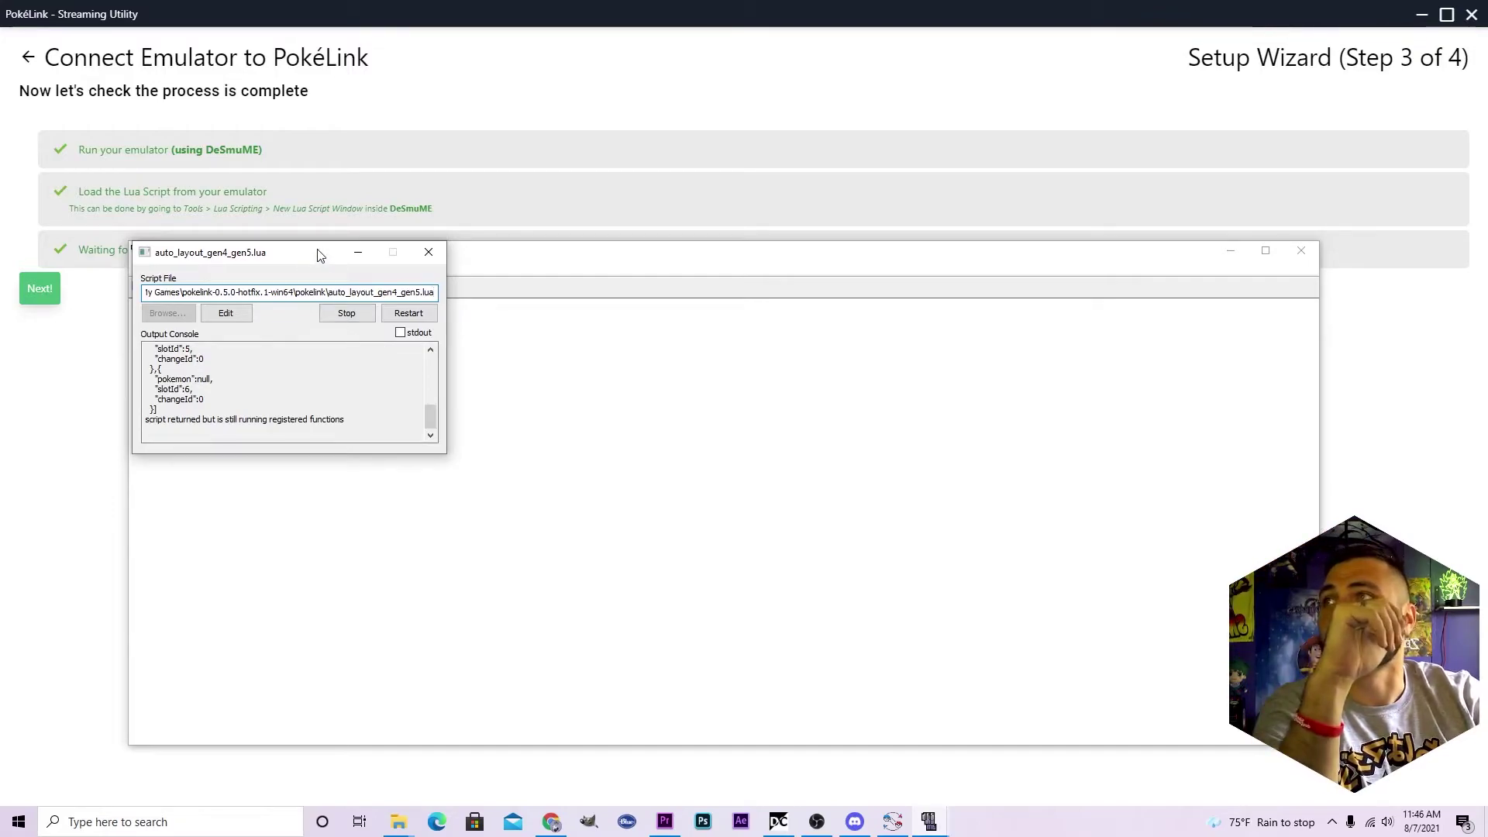
left_click_drag(320, 256, 385, 282)
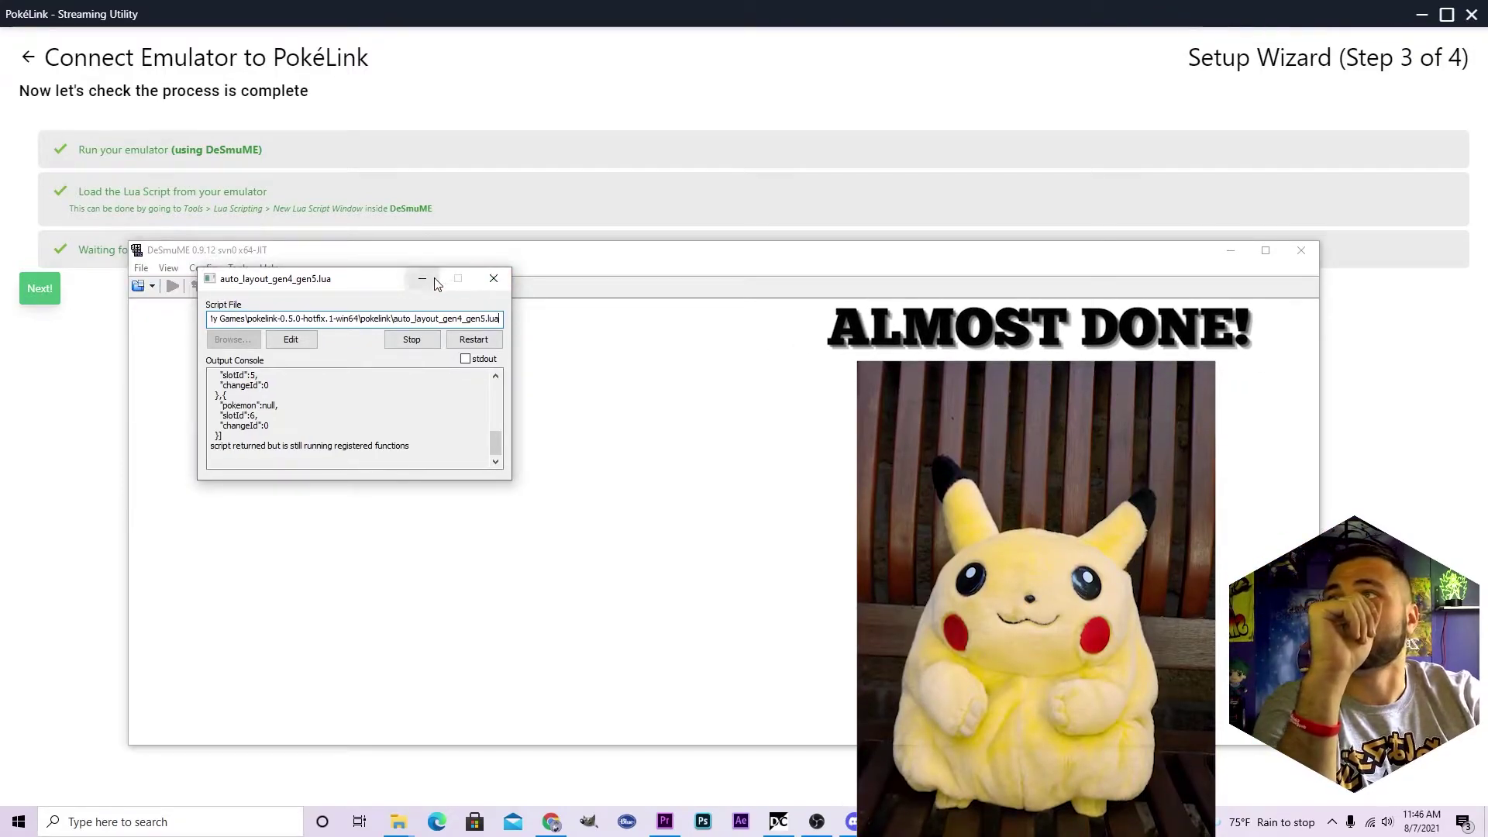
Step: Return to the setup wizard, advance to server setup and create the local server as host on port 3000
left_click(494, 278)
left_click(128, 266)
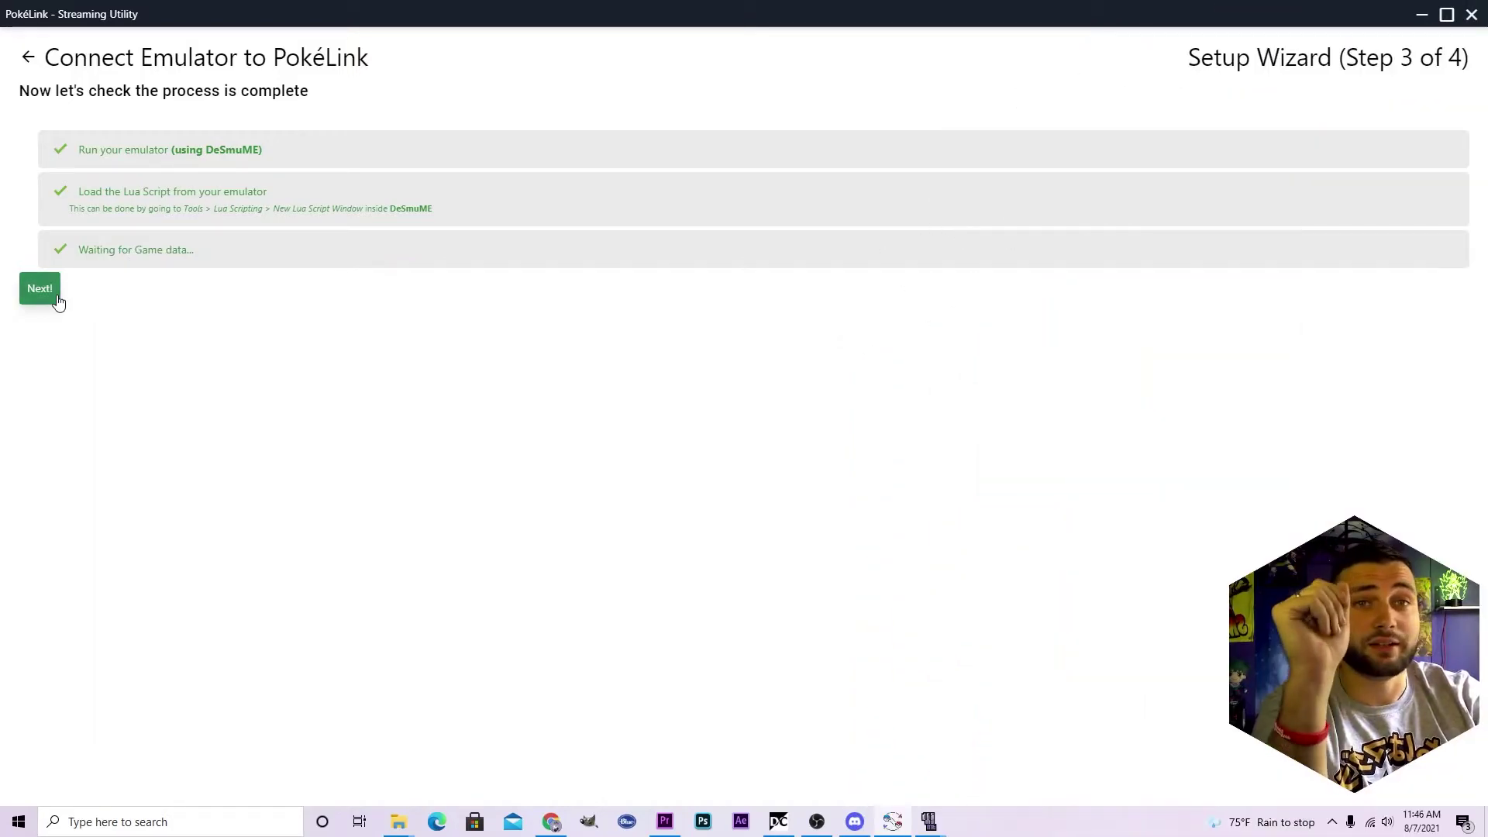
left_click(39, 289)
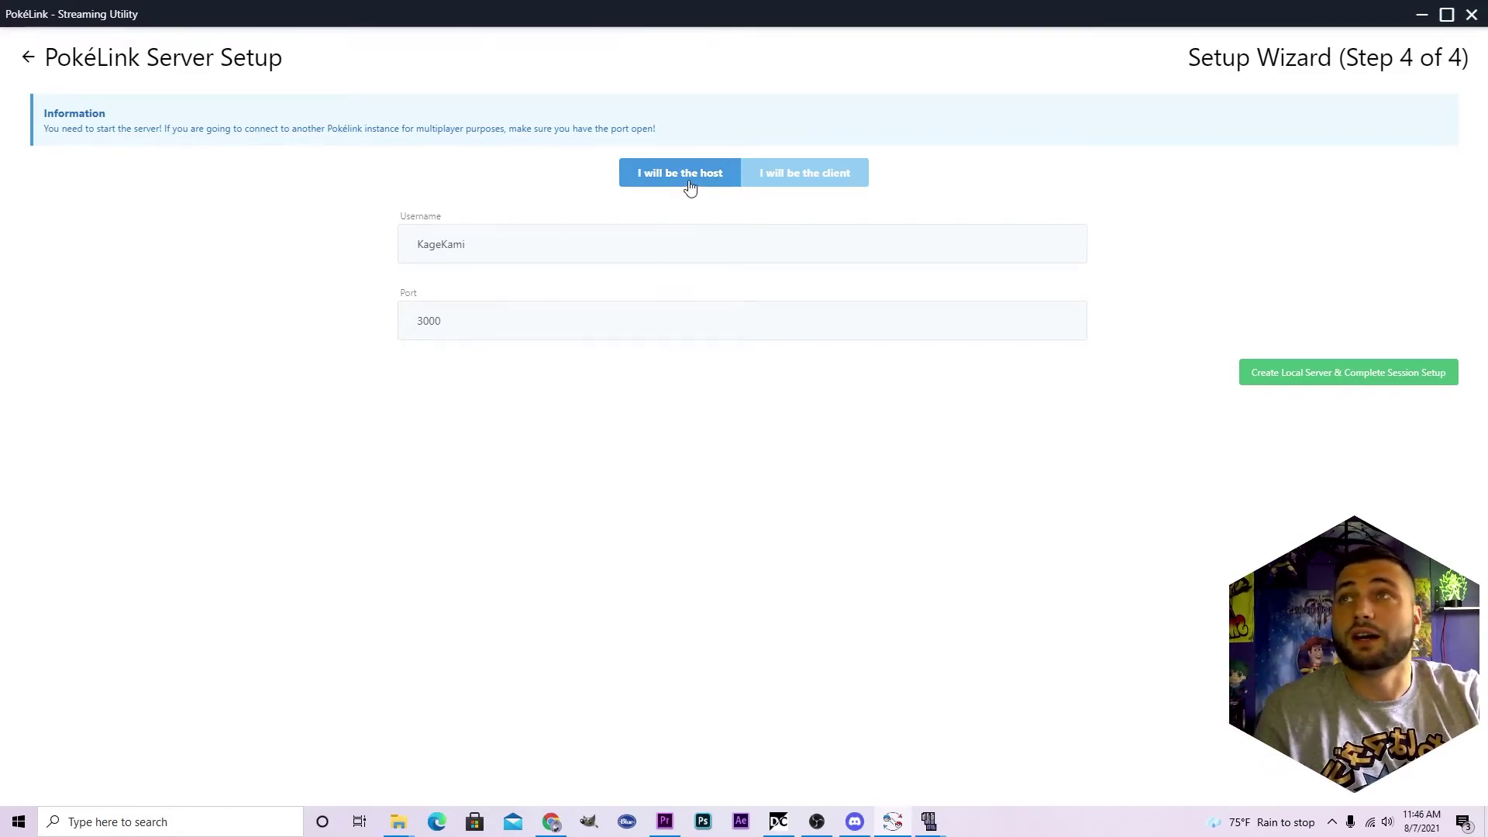
left_click(1271, 376)
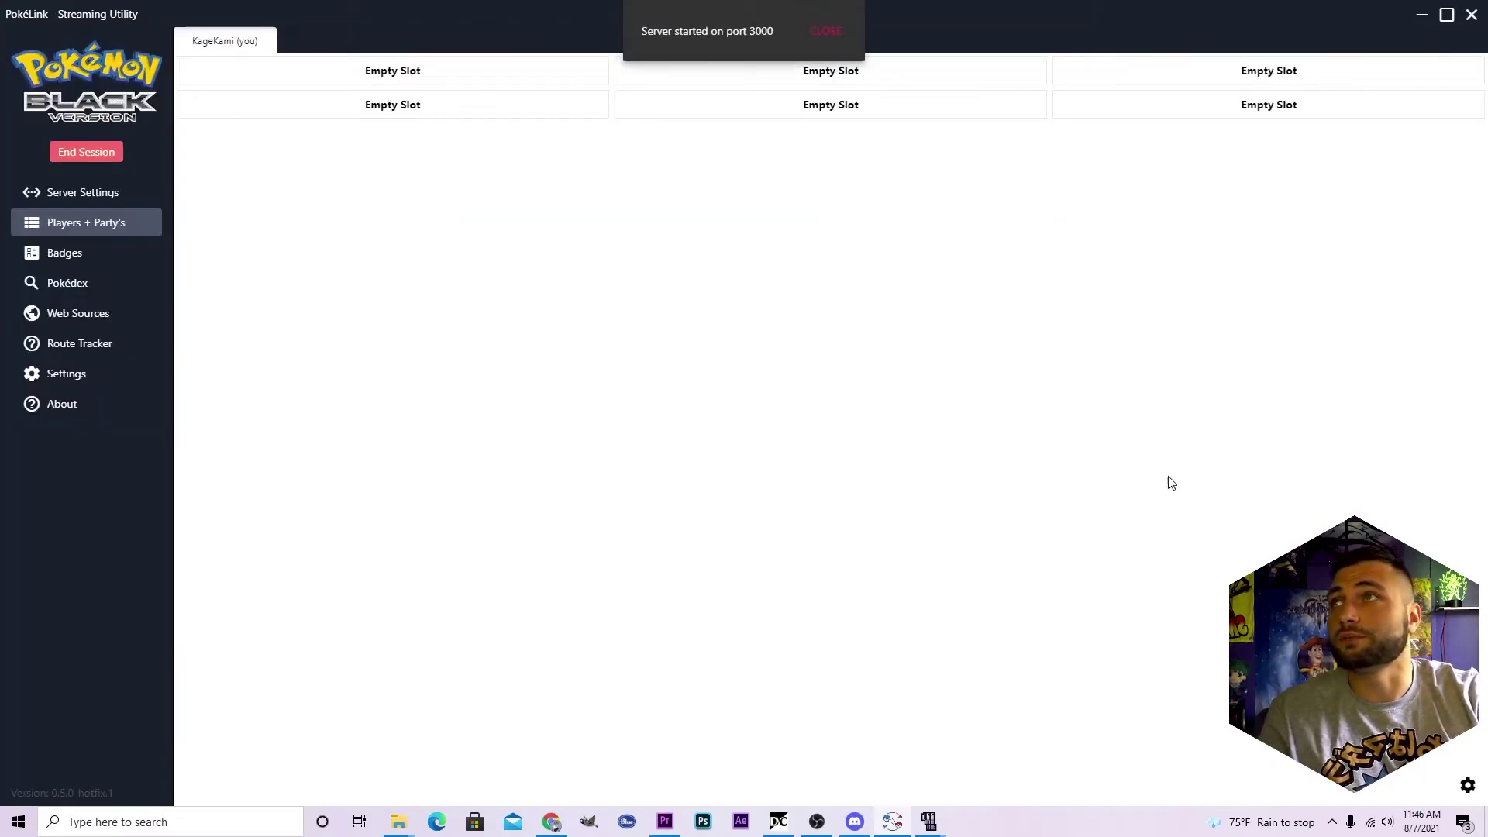
Step: Review the session's server settings and the players and parties page
left_click(85, 191)
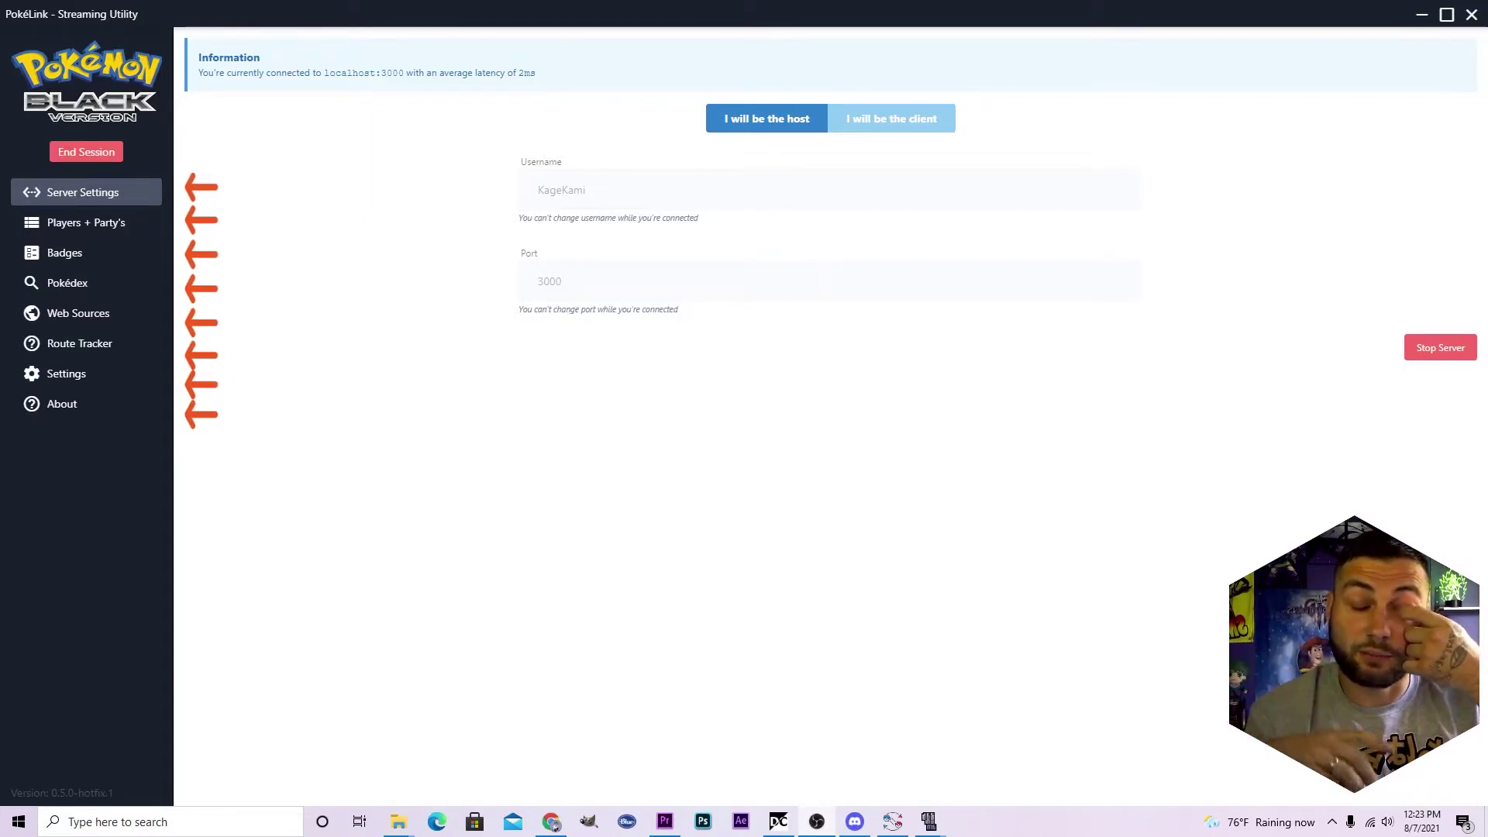
left_click(90, 224)
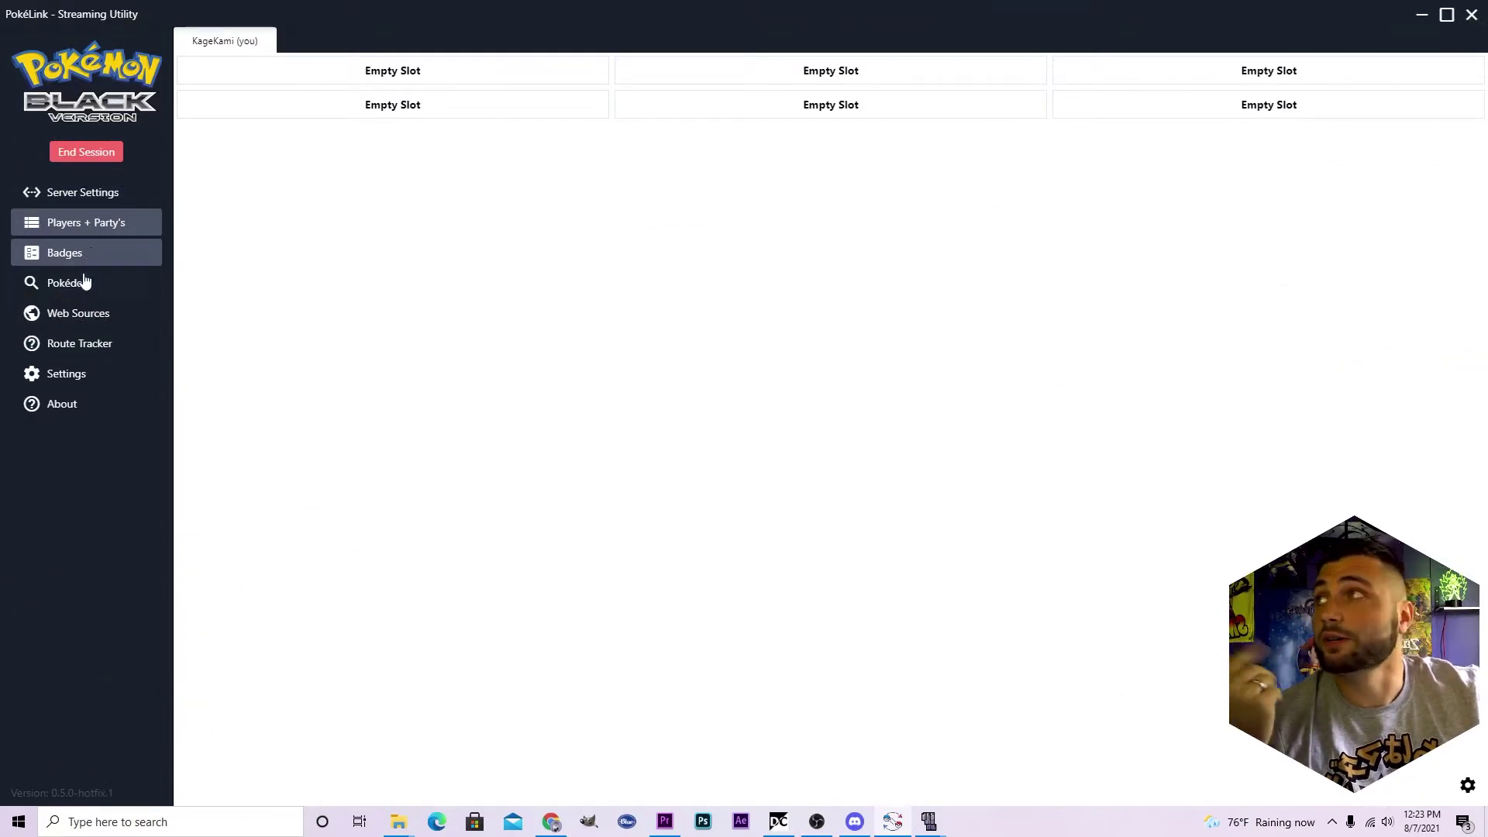
Step: Try activating gym badges on the Badges page and switch them off again
left_click(79, 255)
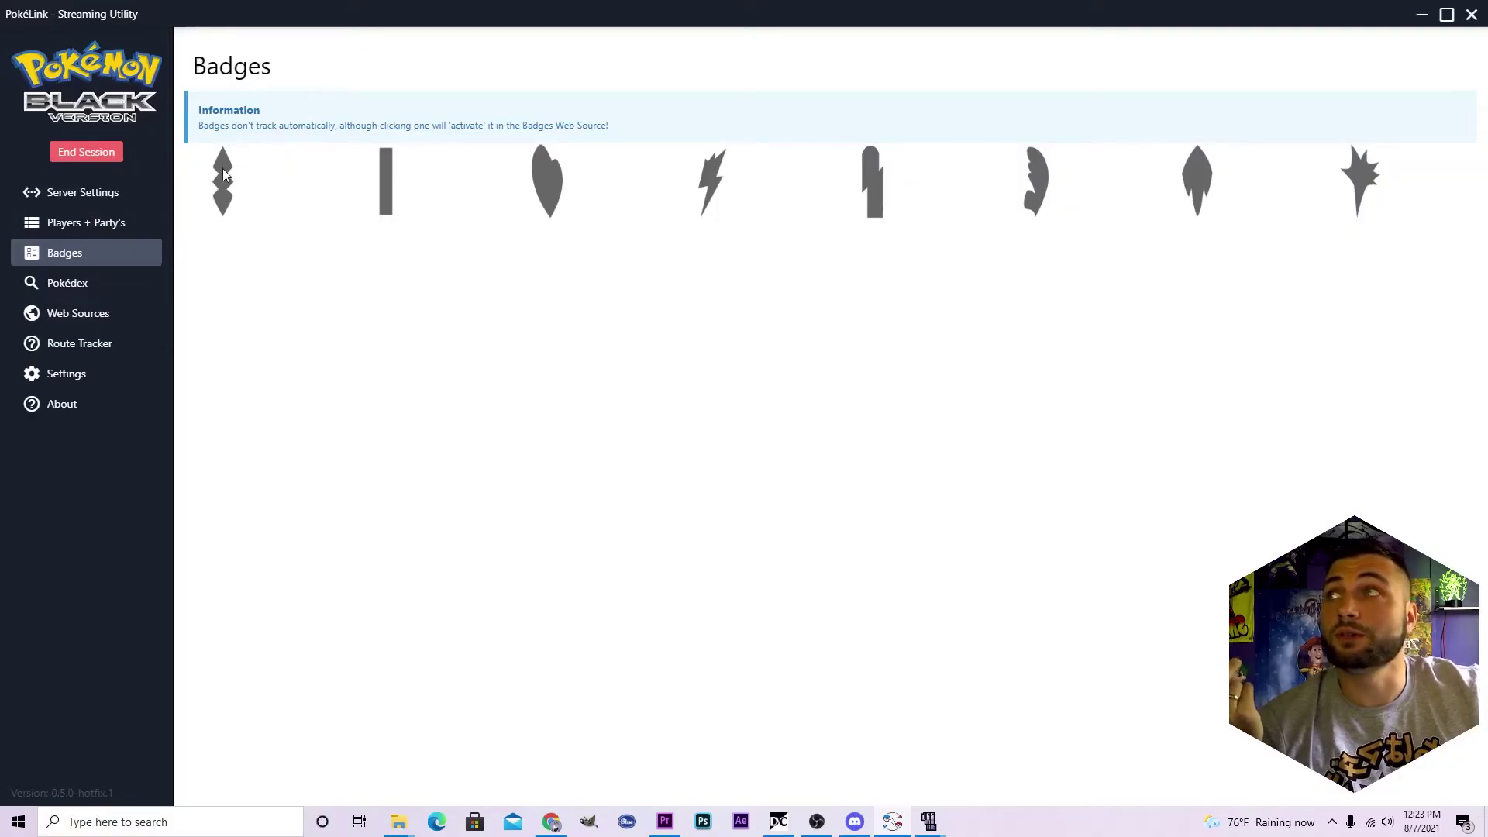
left_click(223, 176)
left_click(534, 190)
left_click(379, 190)
left_click(232, 197)
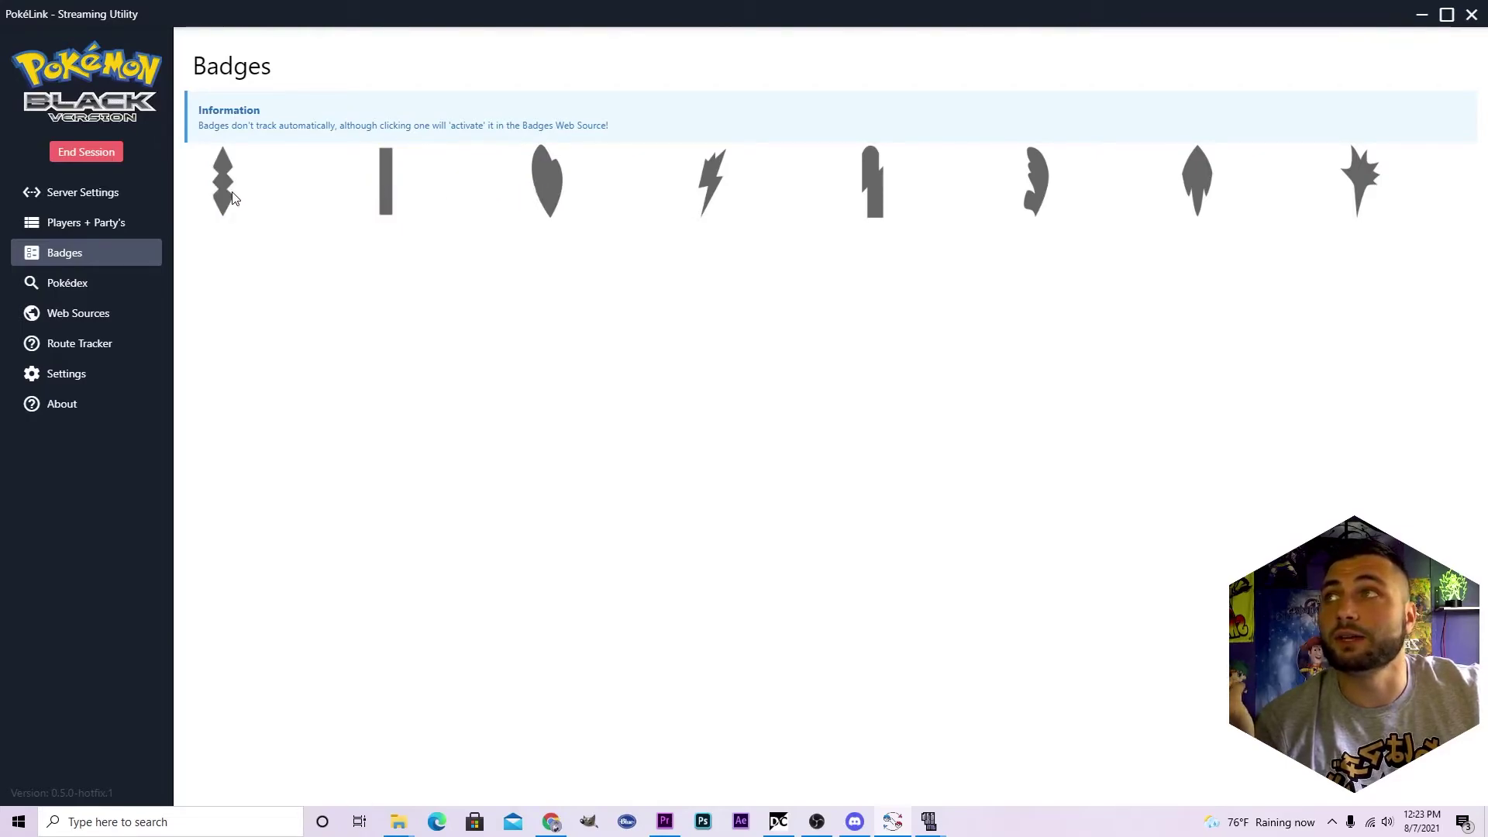
Step: Browse the list of species names in the Pokédex without choosing one
left_click(95, 286)
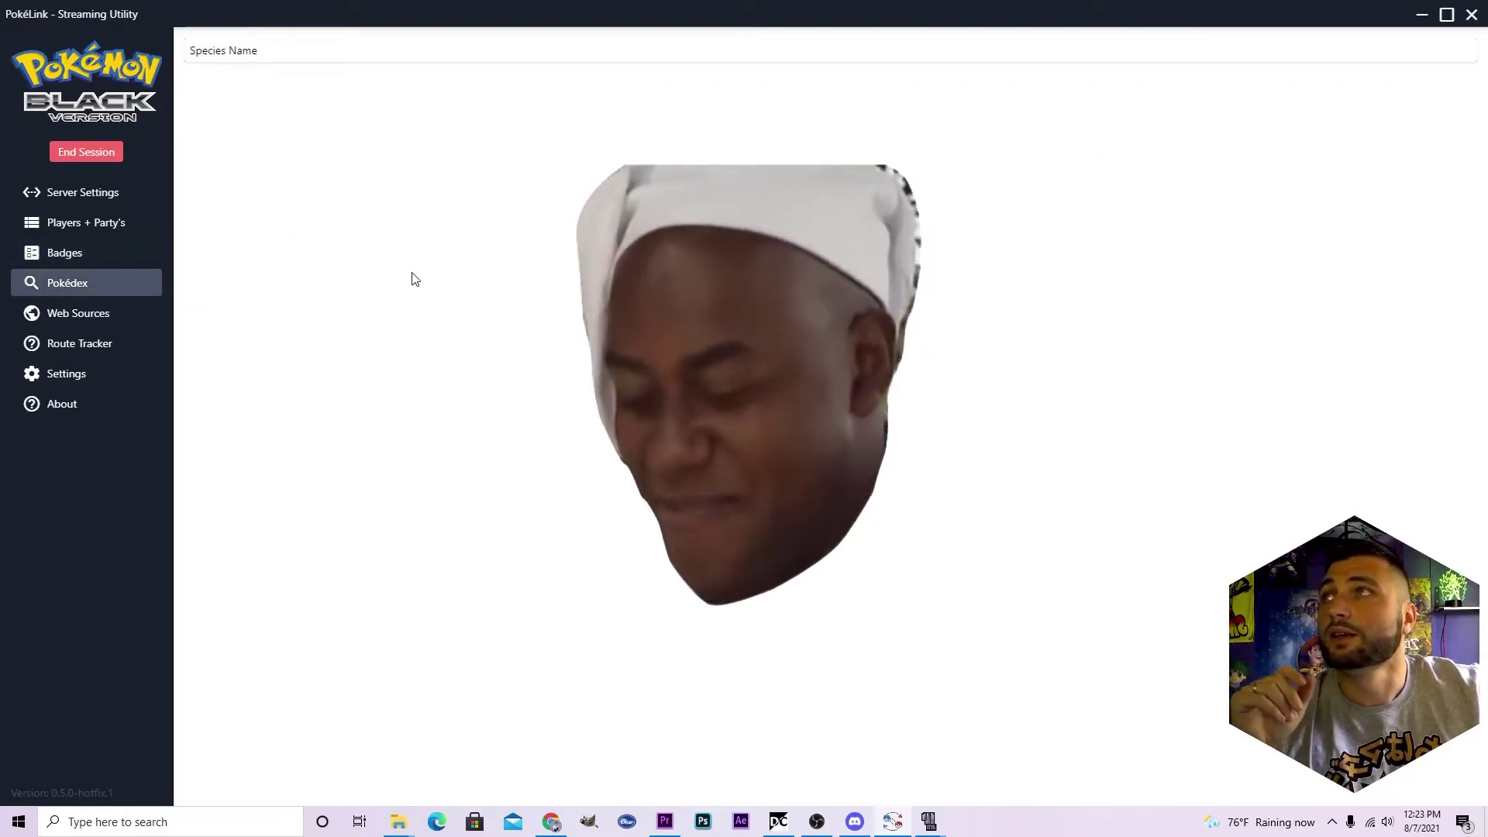
left_click(271, 62)
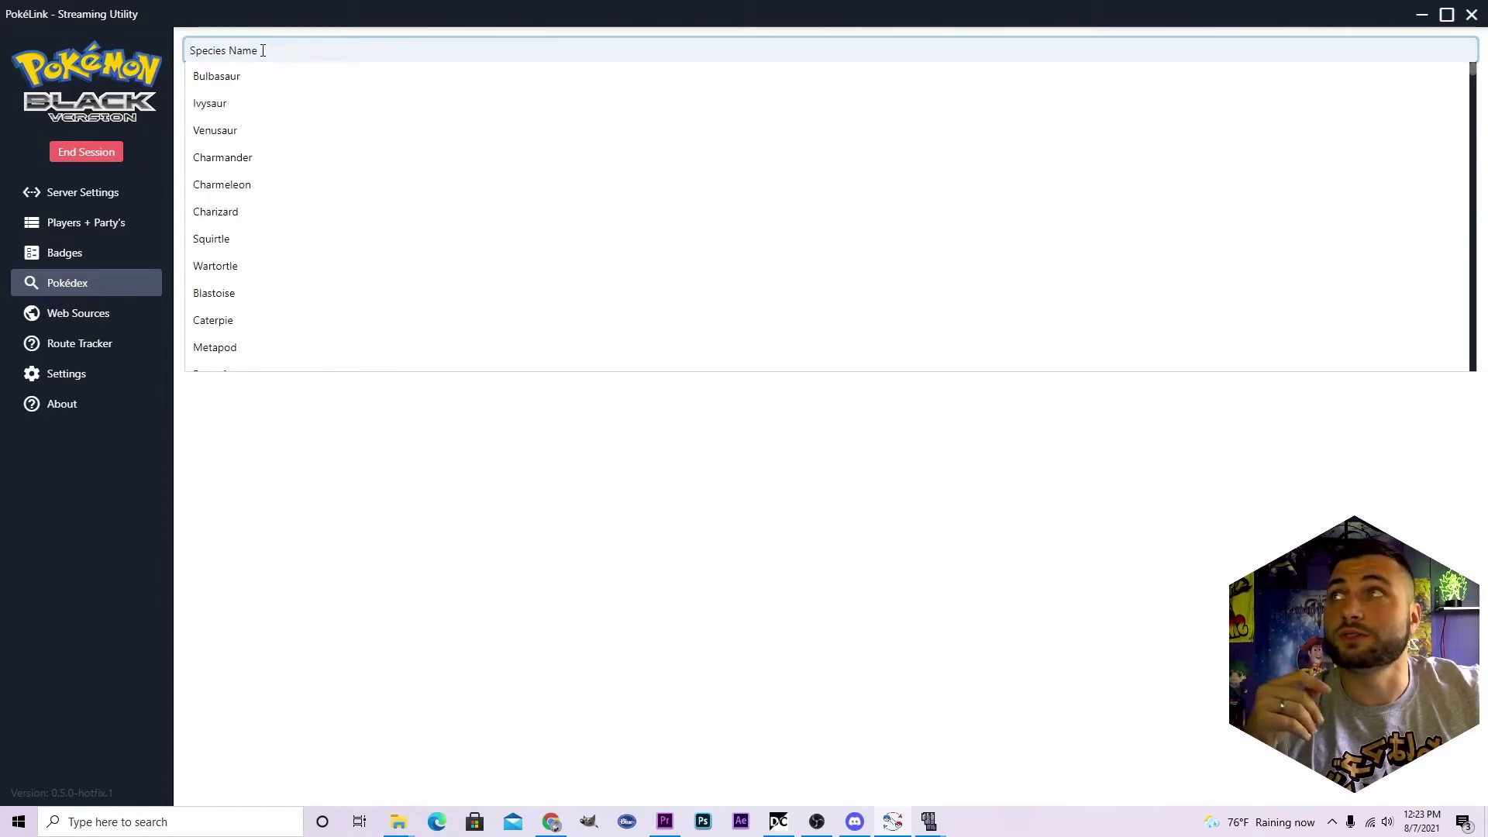
scroll(255, 279, "down", 3)
scroll(255, 279, "down", 15)
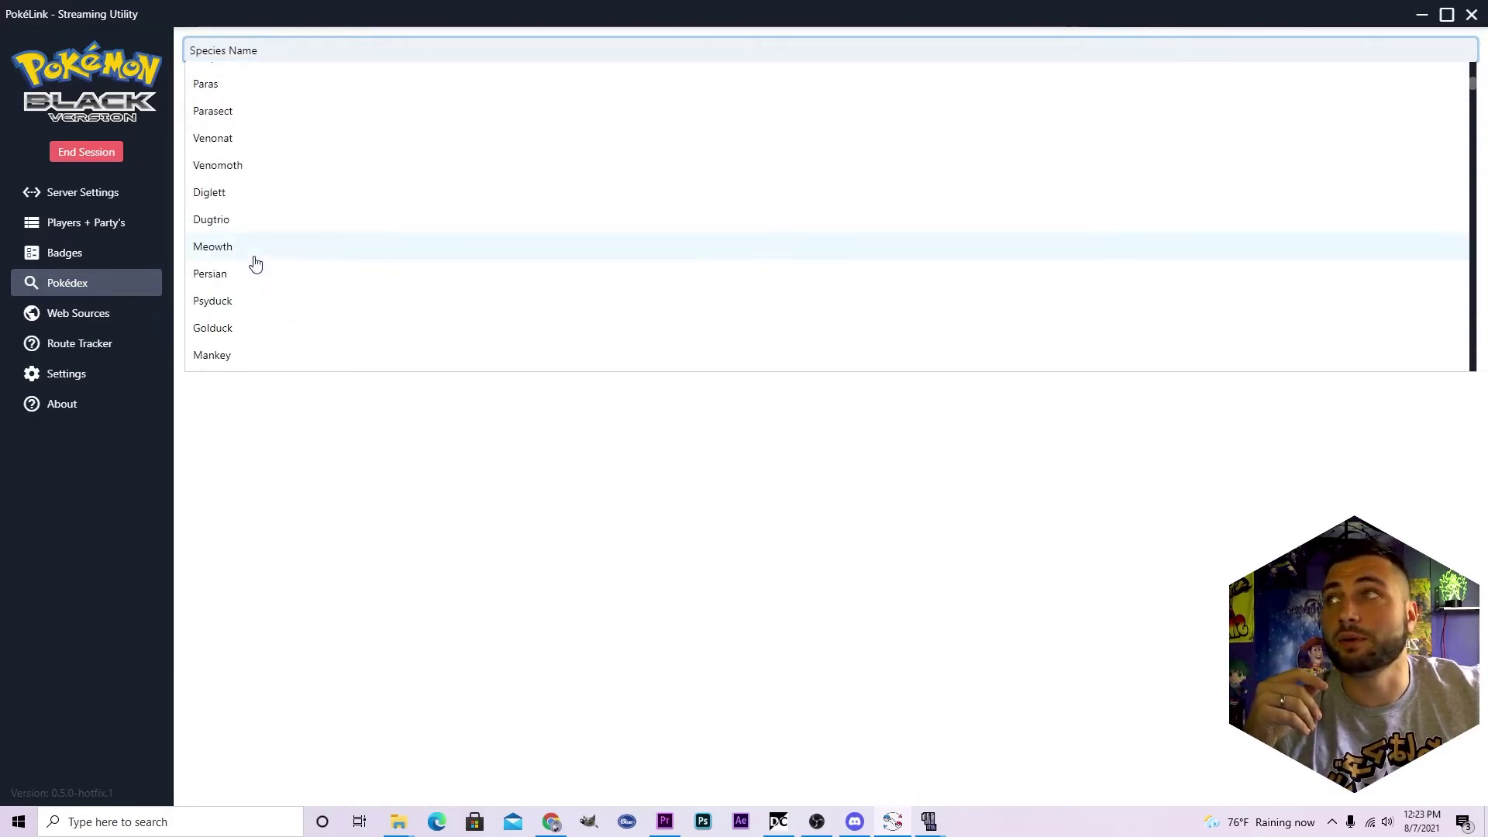
left_click(323, 491)
Step: Review the Web Sources, Route Tracker, Settings and About pages
left_click(77, 313)
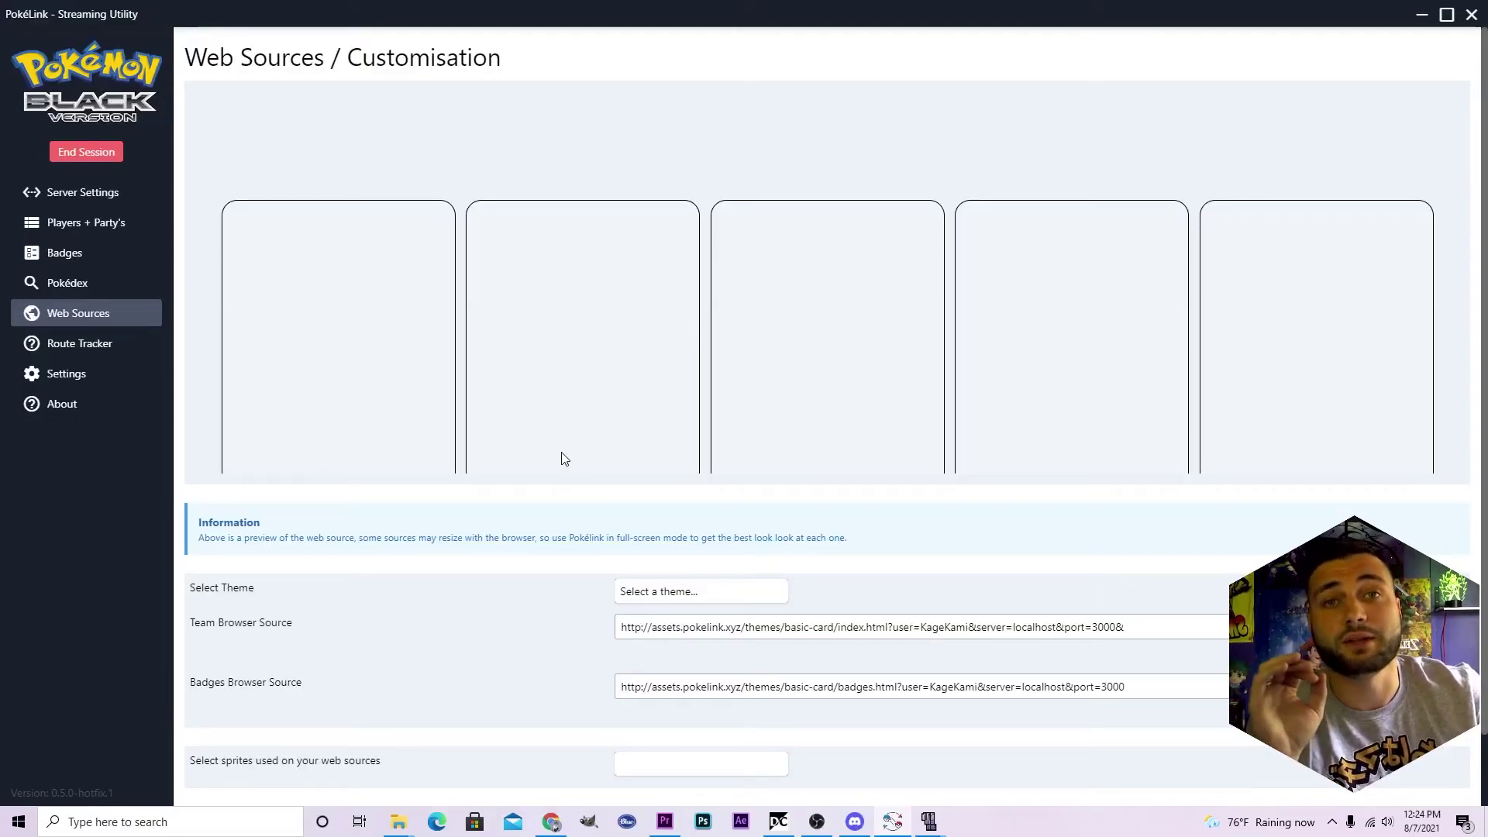
left_click(77, 344)
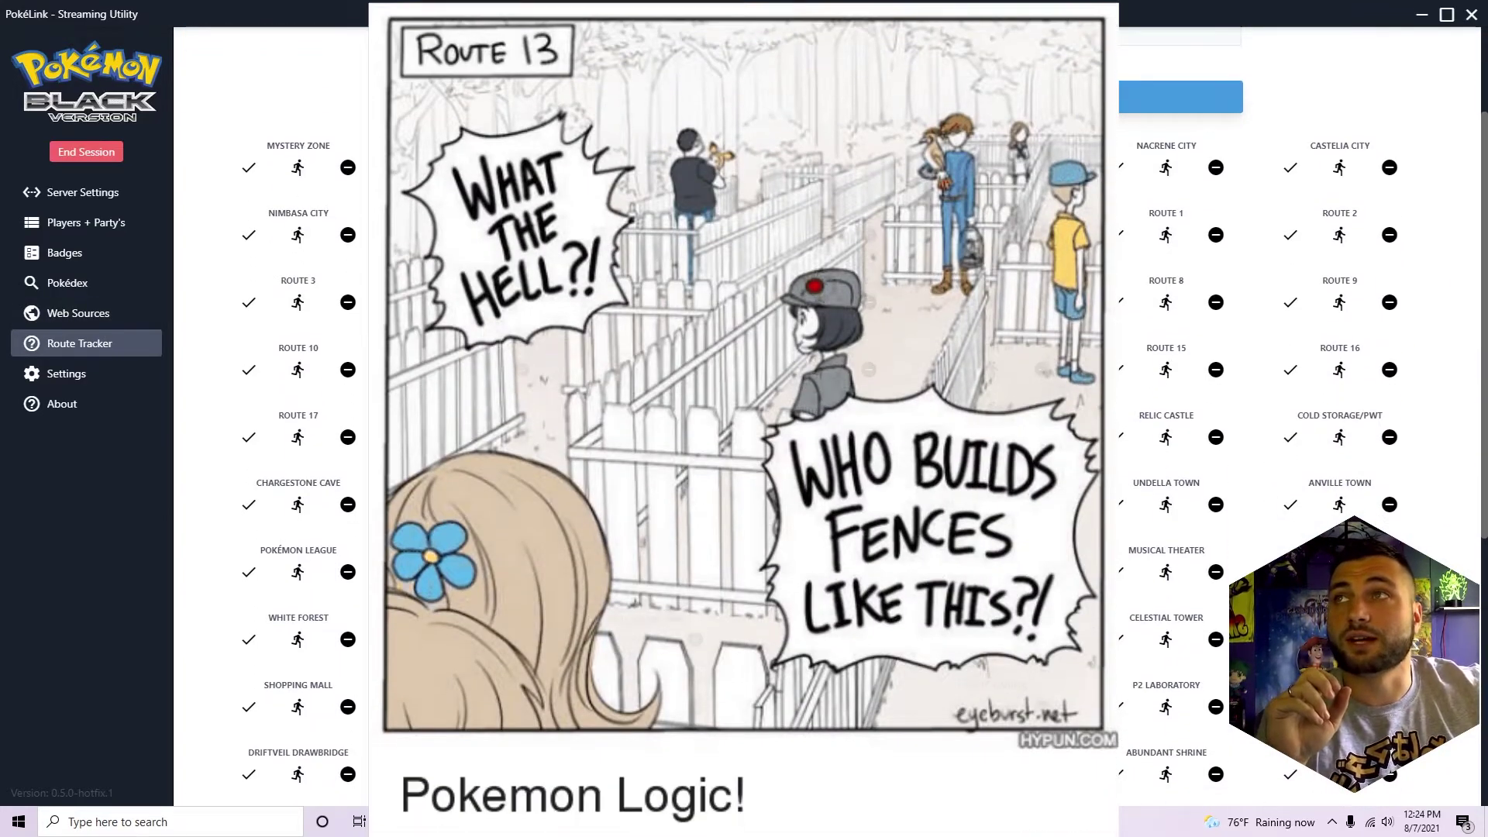
left_click(81, 377)
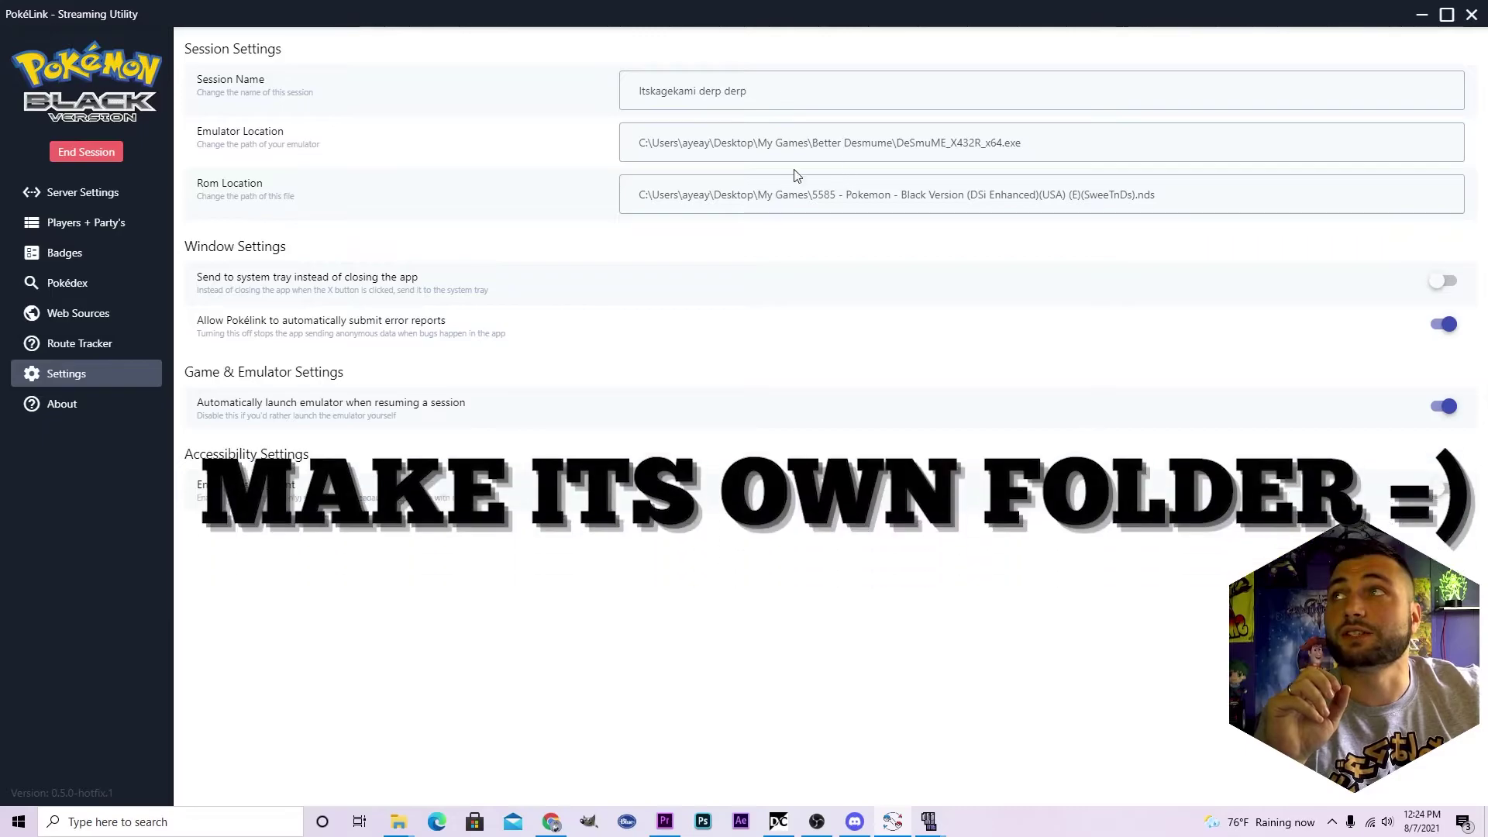
left_click(75, 407)
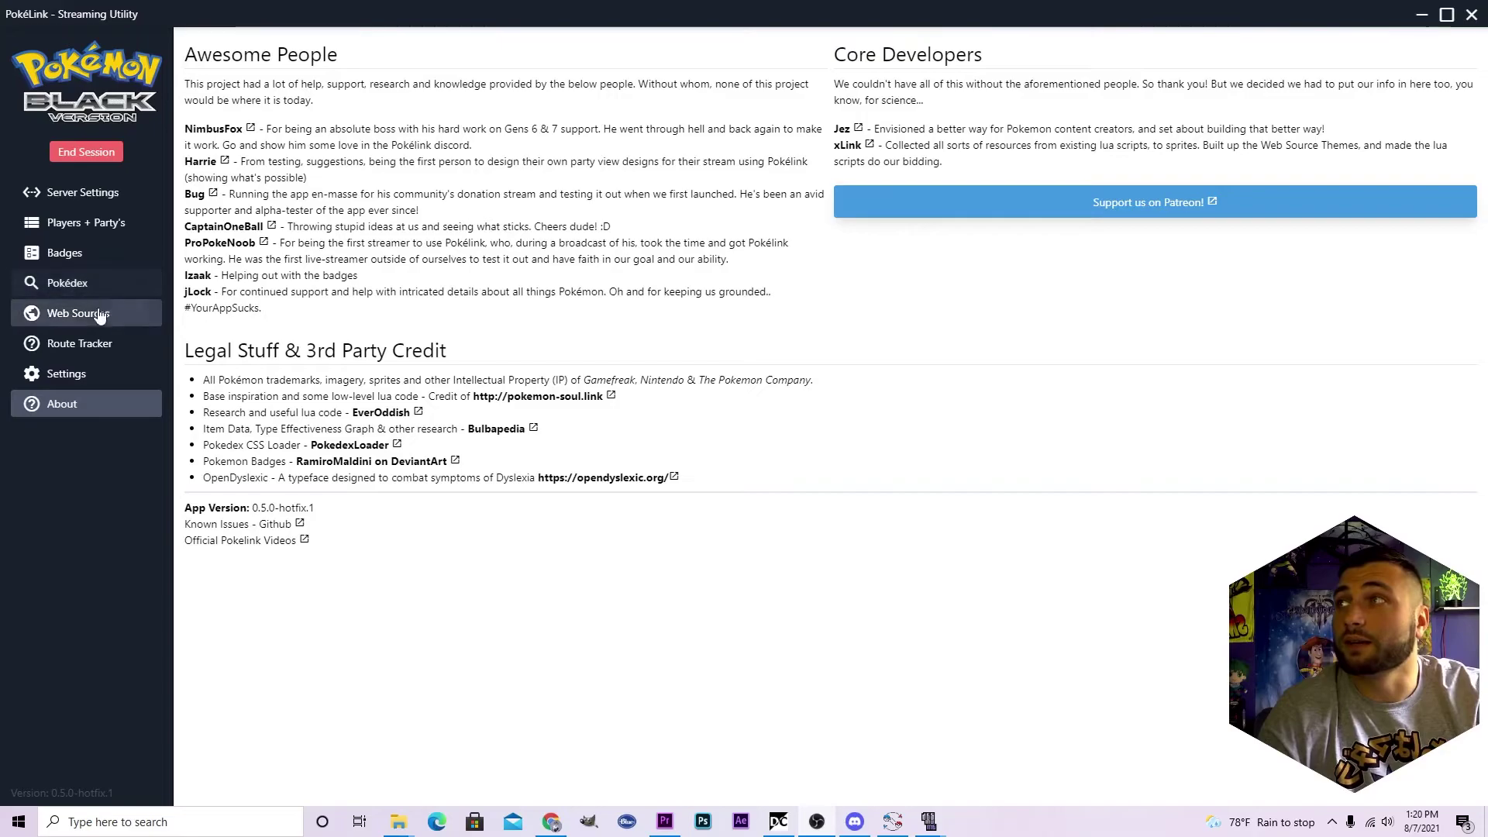
Step: Set the web sources theme to Pokeball and choose the Crystal (Animated) sprites
left_click(99, 316)
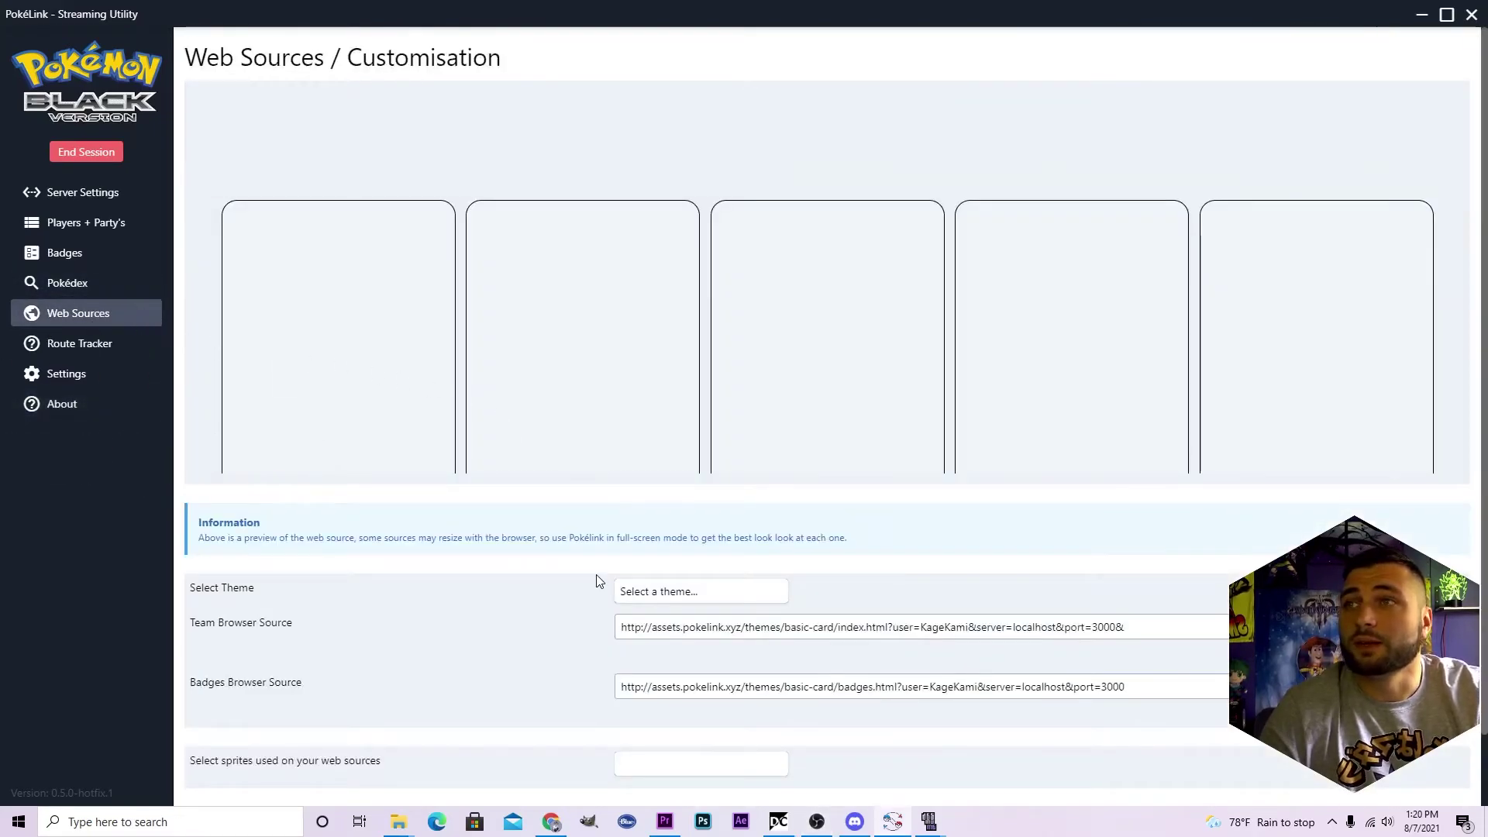
left_click(685, 592)
scroll(692, 683, "down", 8)
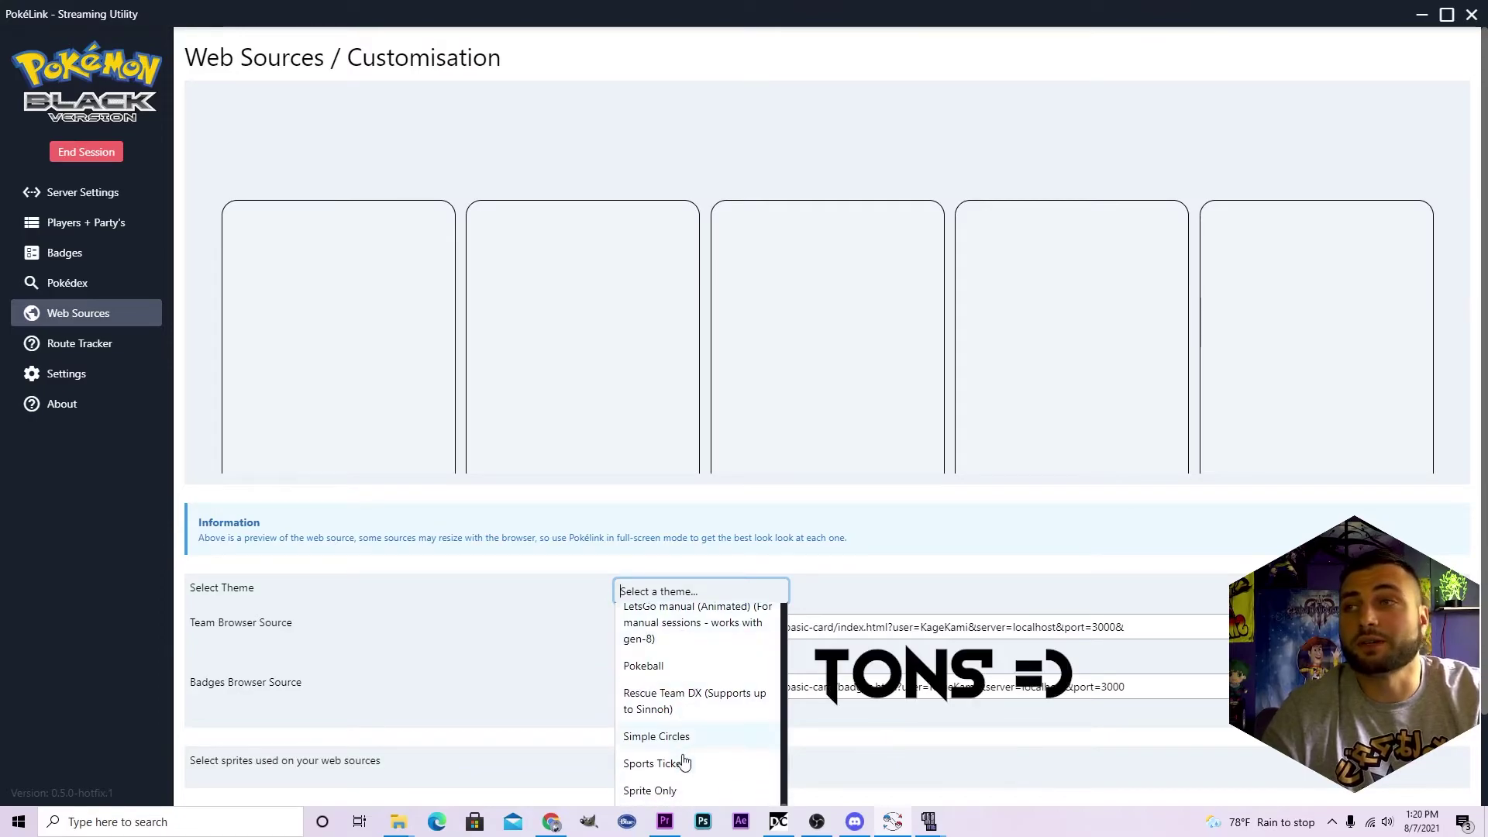
scroll(692, 760, "up", 1)
left_click(682, 738)
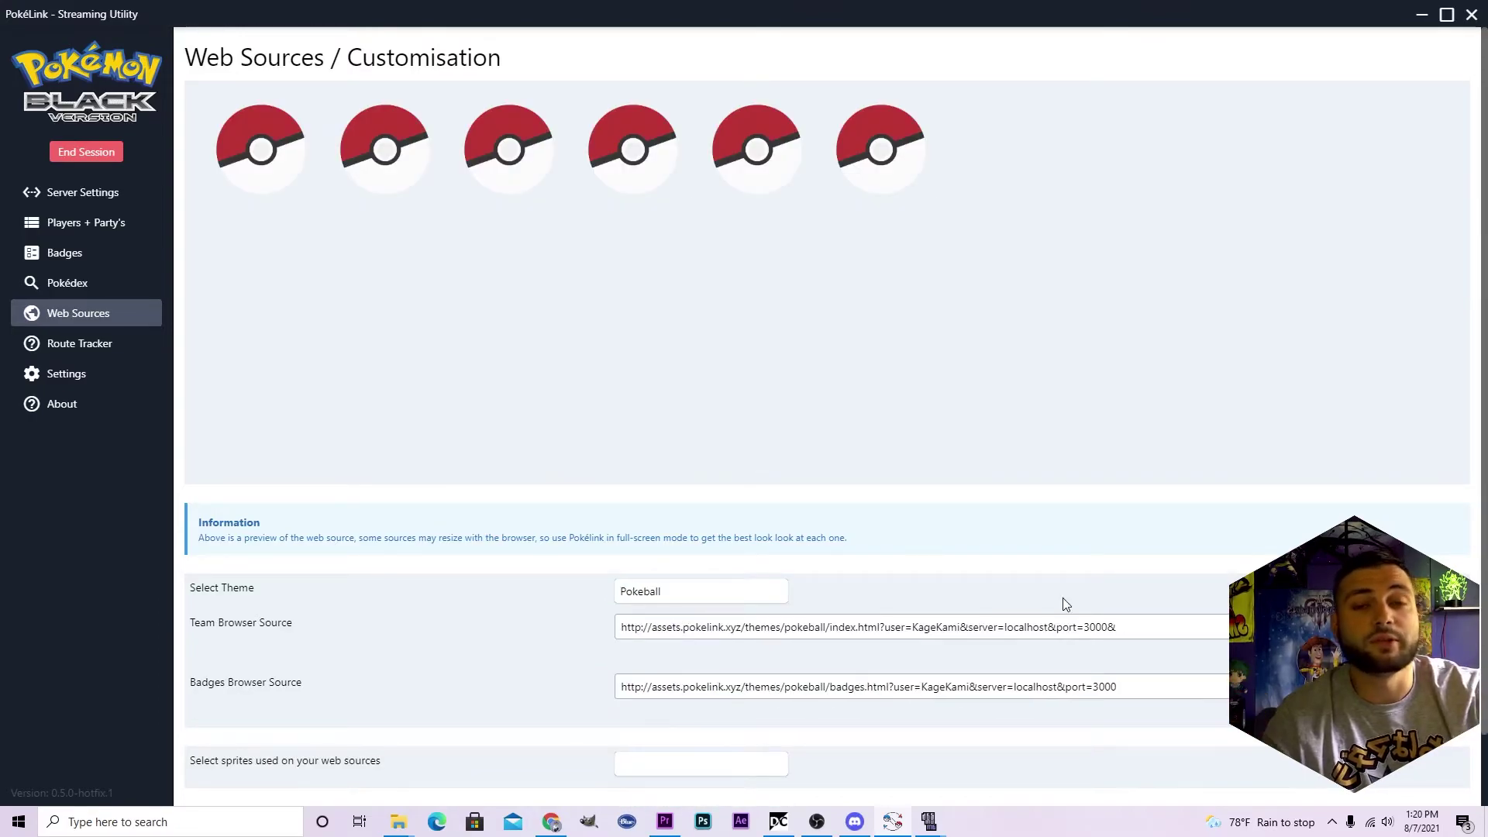
scroll(1067, 604, "down", 2)
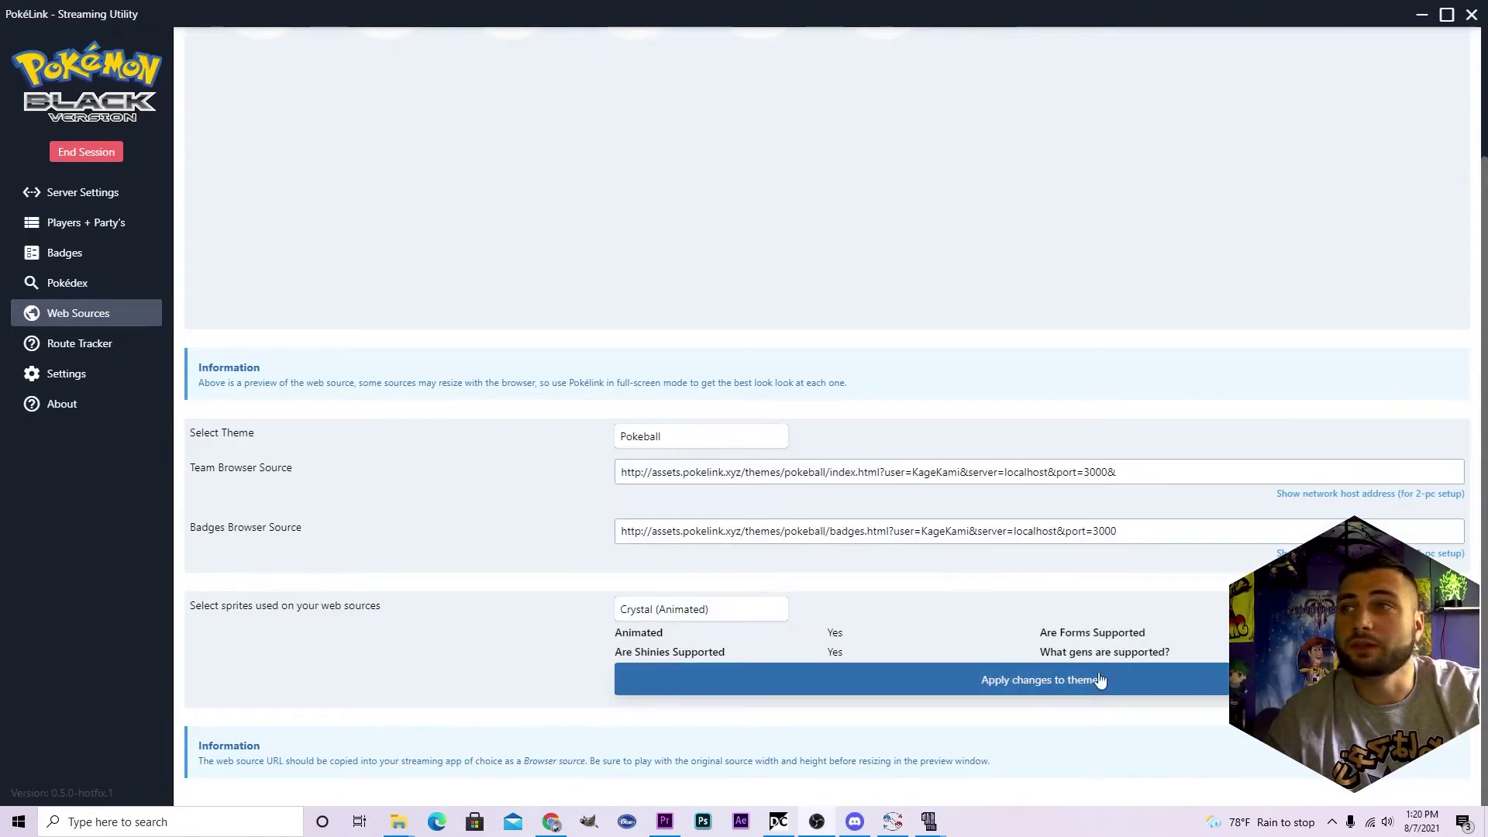